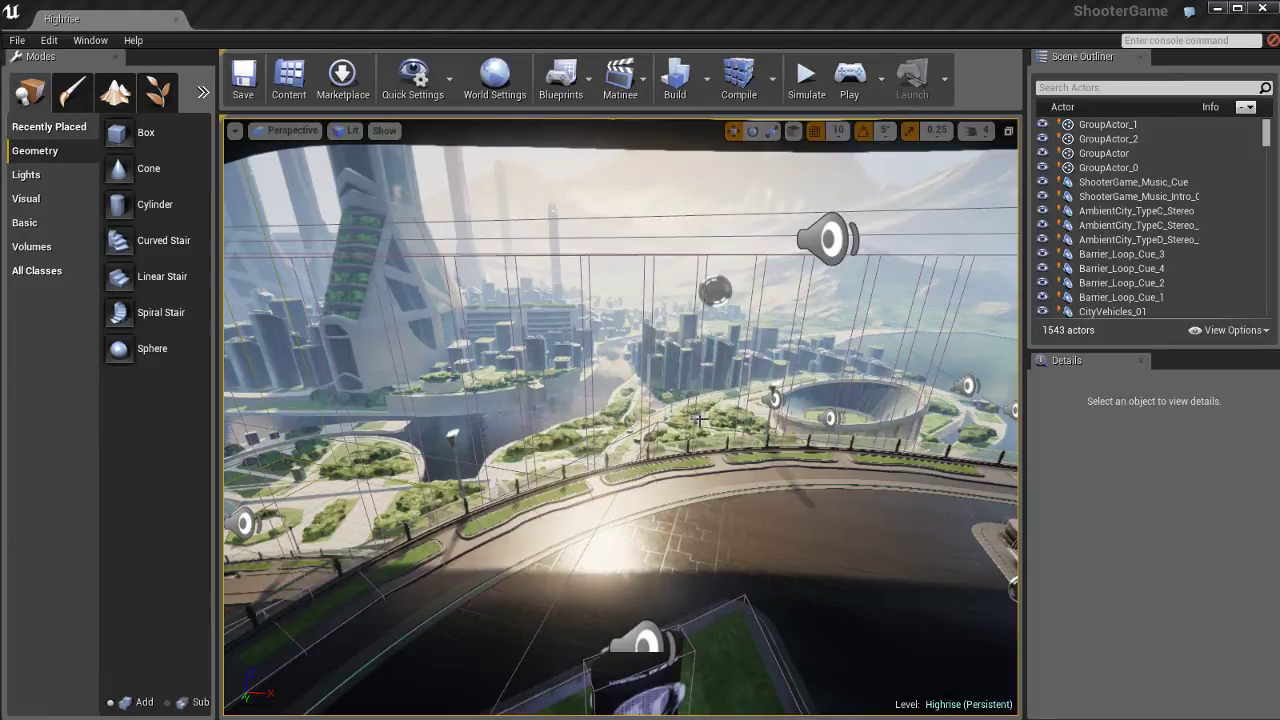
Open the Checker_Black_mat material from the Environment folder and enlarge its editor window to show the whole node graph
{"action": "key", "text": "ctrl+shift+f"}
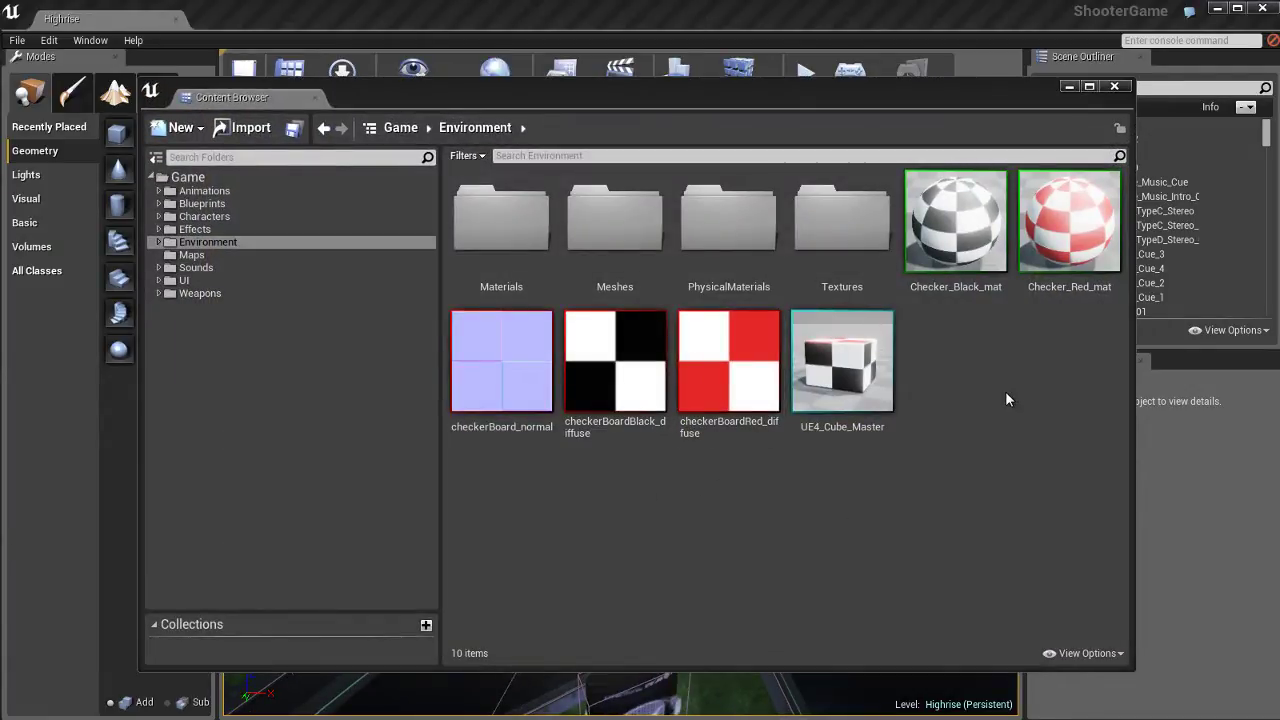
{"action": "left_click", "coordinate": [955, 241]}
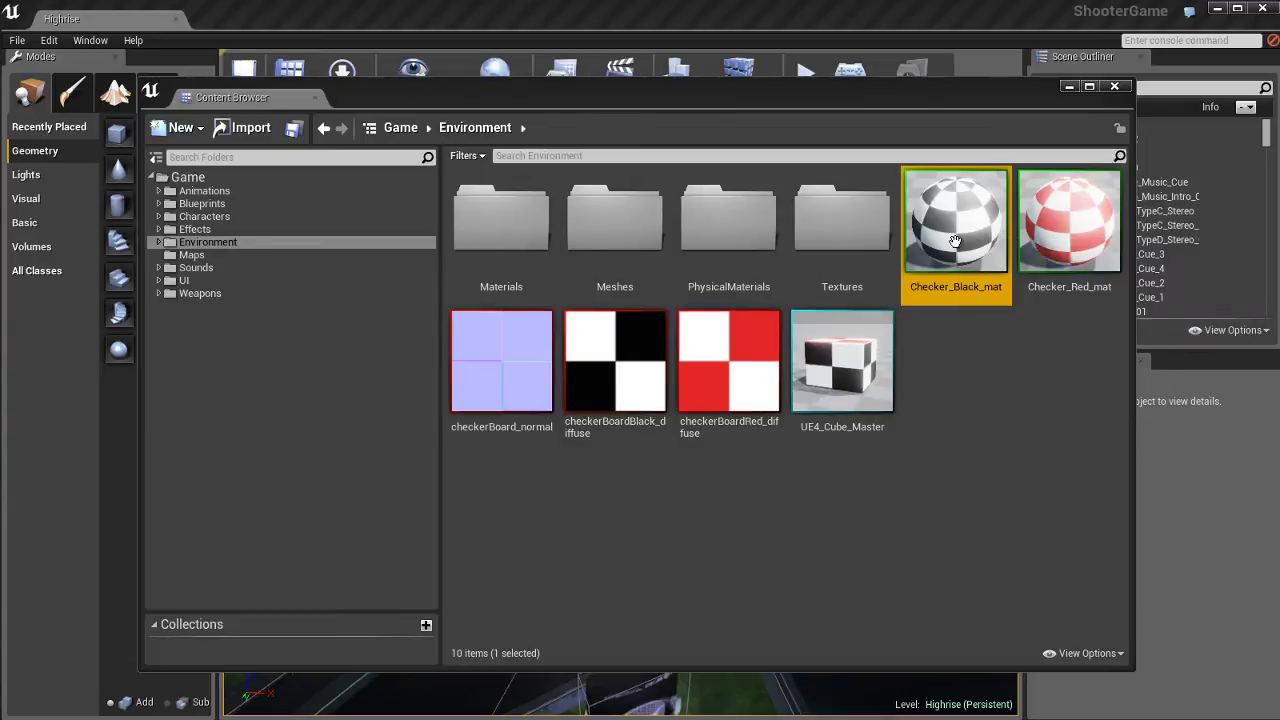
{"action": "key", "text": "Return"}
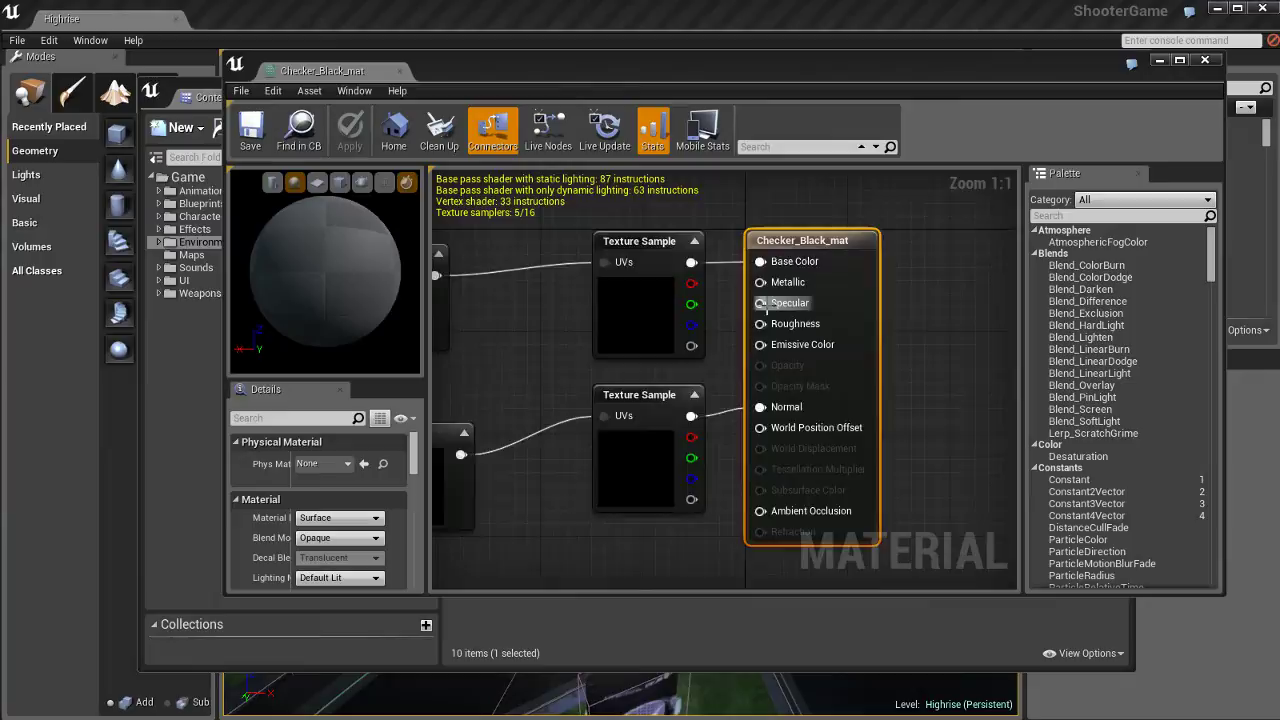
{"action": "scroll", "coordinate": [865, 320], "scroll_direction": "down", "scroll_amount": 3}
{"action": "left_click_drag", "start_coordinate": [716, 86], "coordinate": [519, 55]}
{"action": "left_click_drag", "start_coordinate": [1027, 562], "coordinate": [1243, 696]}
{"action": "right_click_drag", "start_coordinate": [594, 534], "coordinate": [734, 569]}
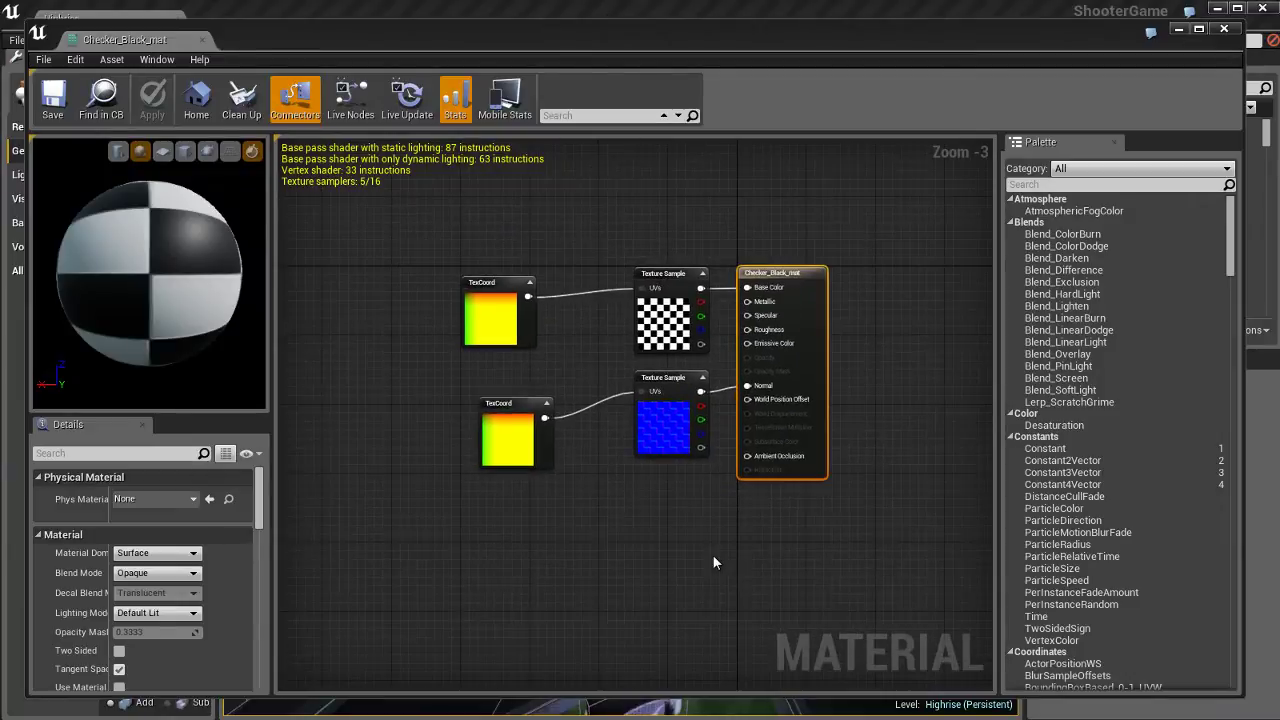
Inspect the checker and normal Texture Sample nodes feeding Base Color and Normal, and close the material editor
{"action": "scroll", "coordinate": [734, 569], "scroll_direction": "up", "scroll_amount": 1}
{"action": "right_click_drag", "start_coordinate": [708, 404], "coordinate": [739, 429]}
{"action": "scroll", "coordinate": [709, 418], "scroll_direction": "up", "scroll_amount": 2}
{"action": "left_click", "coordinate": [655, 347]}
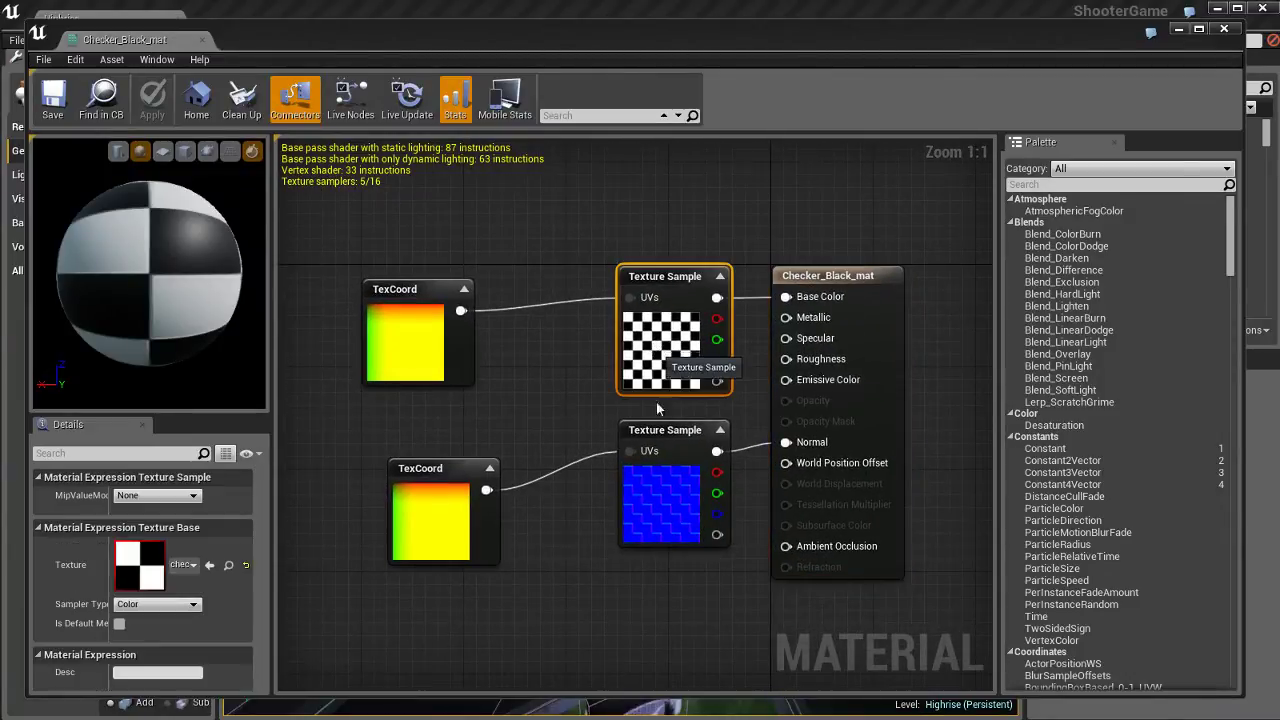
{"action": "left_click", "coordinate": [660, 484]}
{"action": "left_click", "coordinate": [668, 348]}
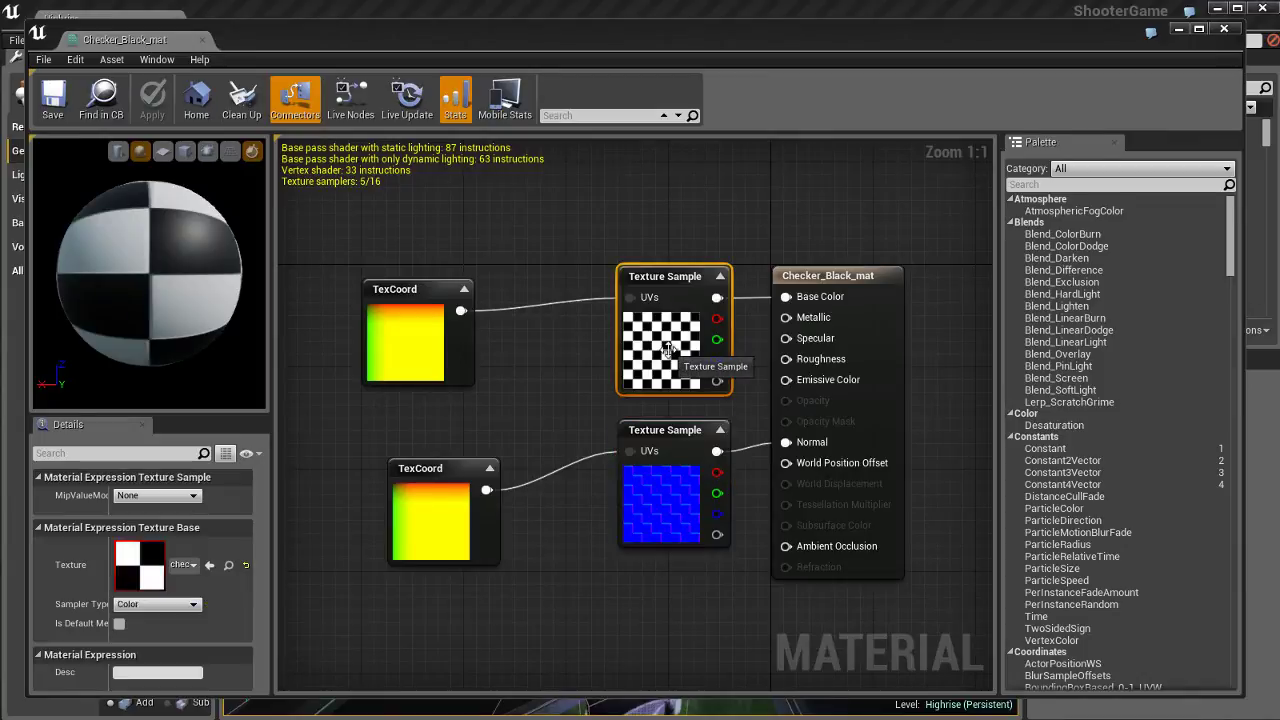
{"action": "left_click", "coordinate": [696, 230]}
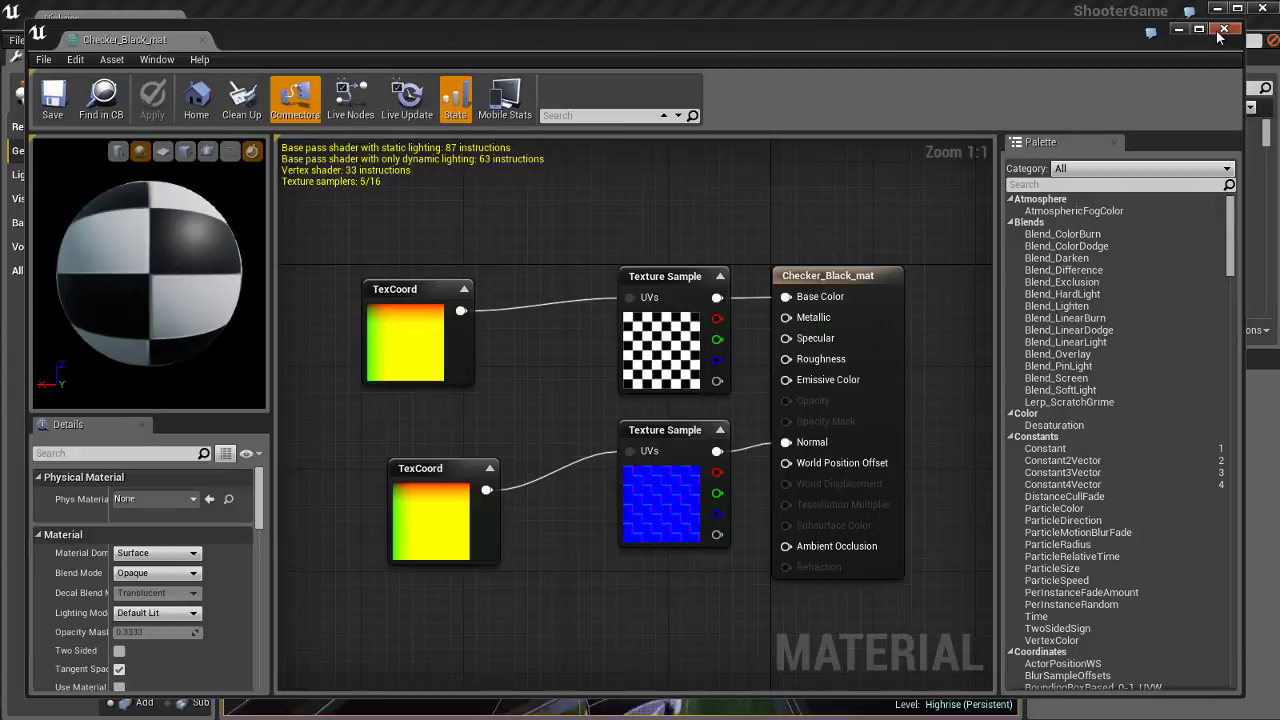
{"action": "left_click", "coordinate": [1224, 29]}
Import texSample_01.tga from the CG_Circuit Temp folder into the Environment folder
{"action": "left_click", "coordinate": [920, 468]}
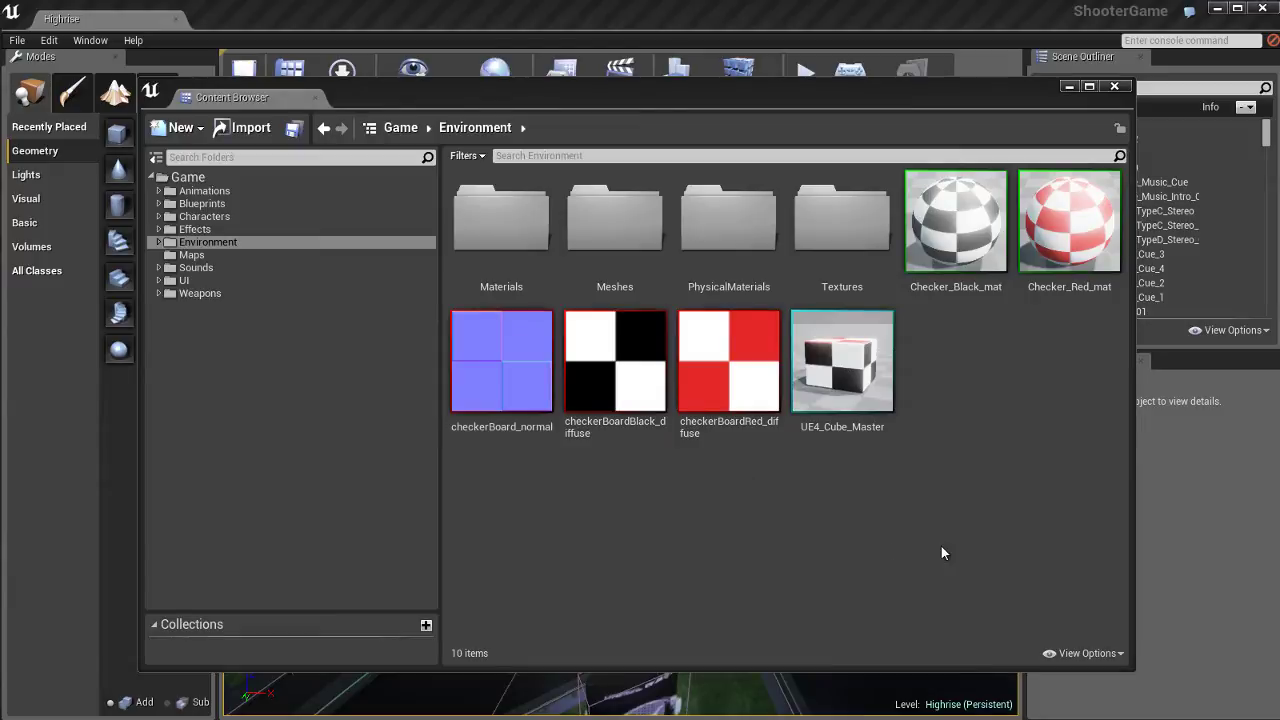
{"action": "right_click", "coordinate": [736, 473]}
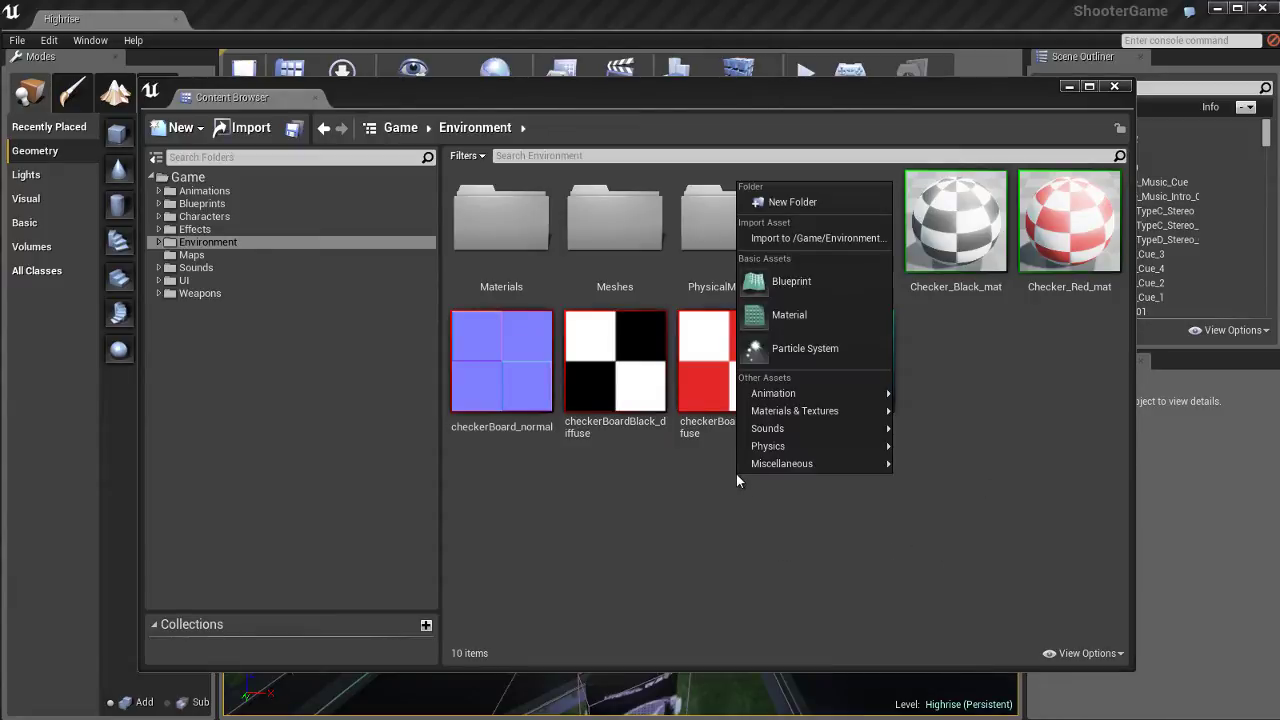
{"action": "left_click", "coordinate": [832, 237]}
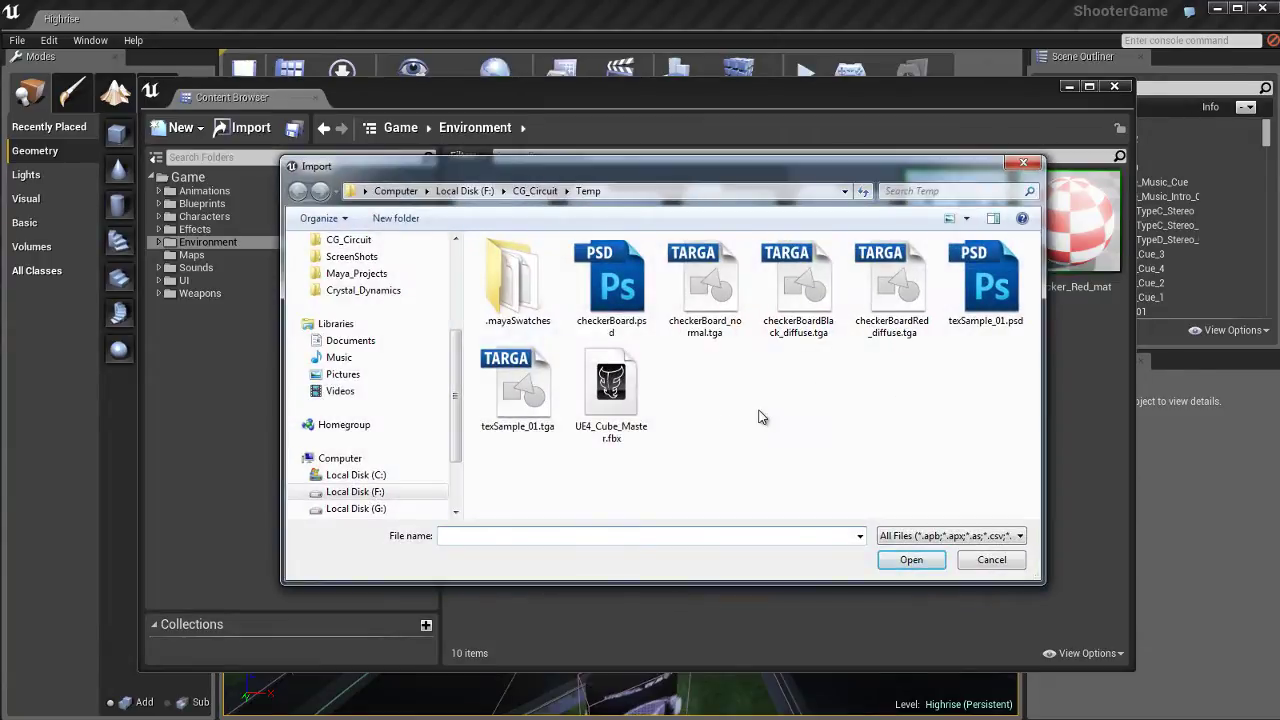
{"action": "left_click", "coordinate": [518, 392]}
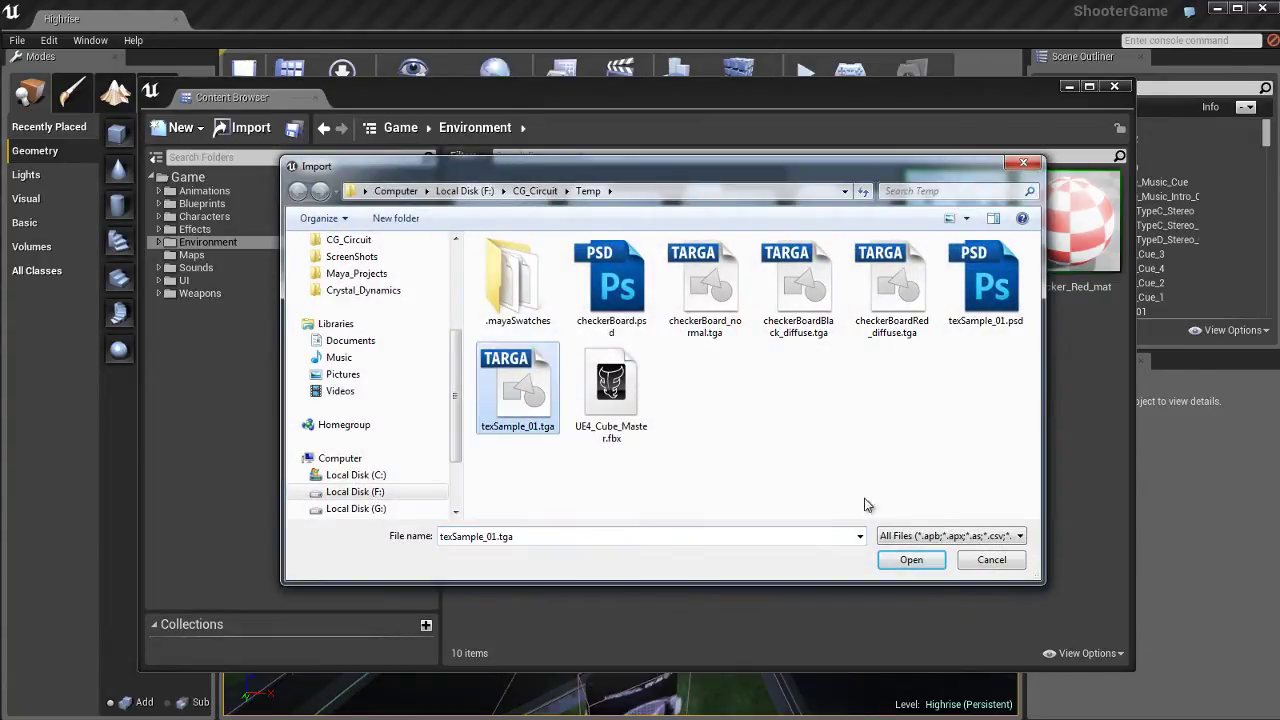
{"action": "left_click", "coordinate": [911, 560]}
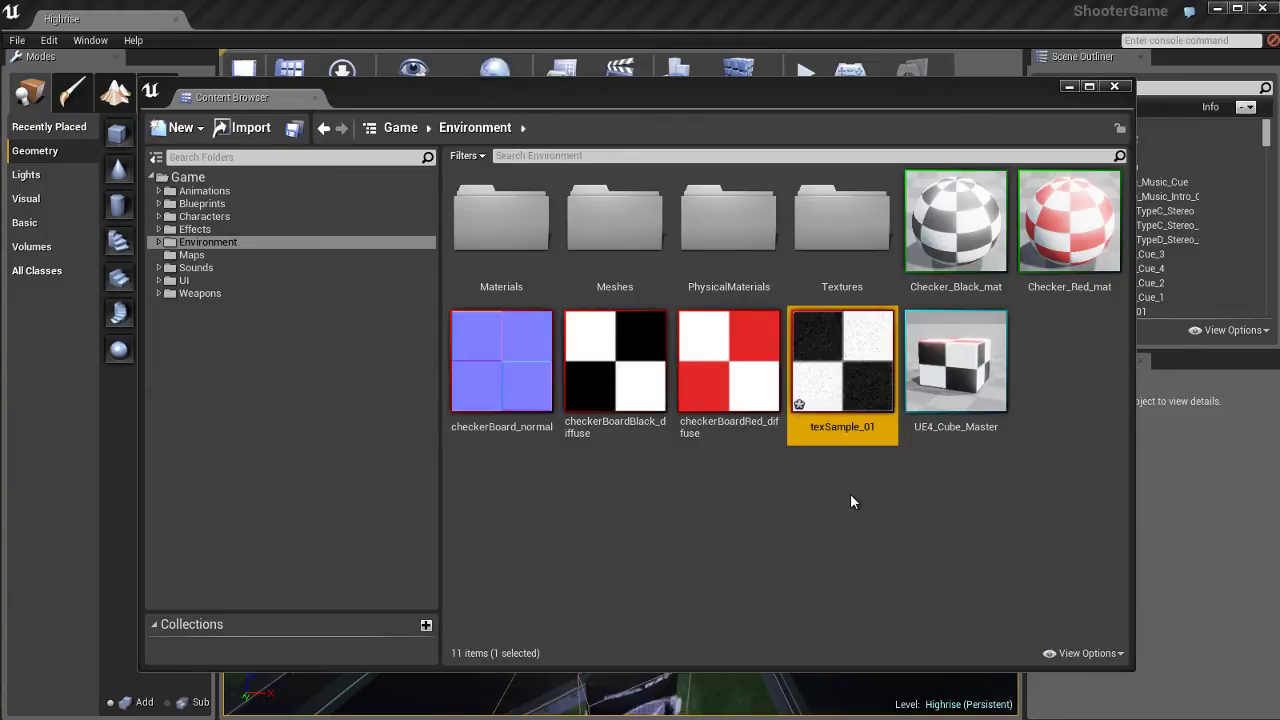
Open the imported texSample_01 texture in the texture editor and reimport it from its source file
{"action": "double_click", "coordinate": [837, 368]}
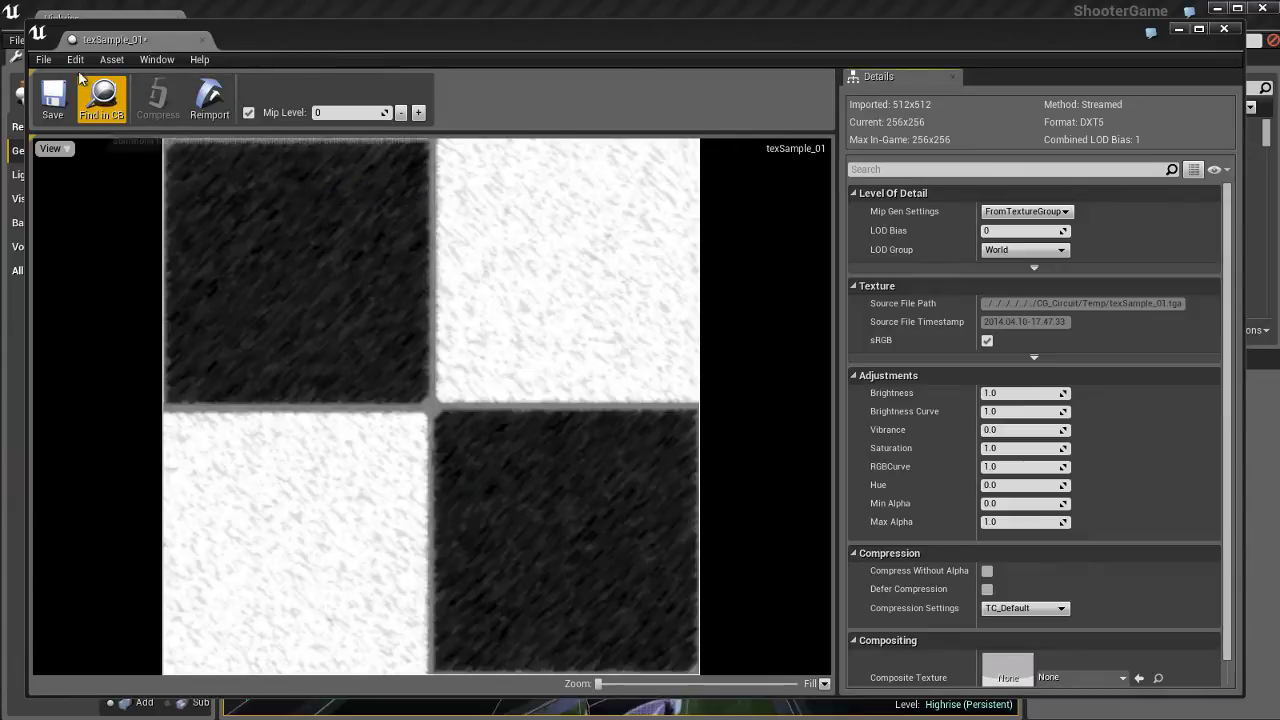
{"action": "left_click", "coordinate": [160, 60]}
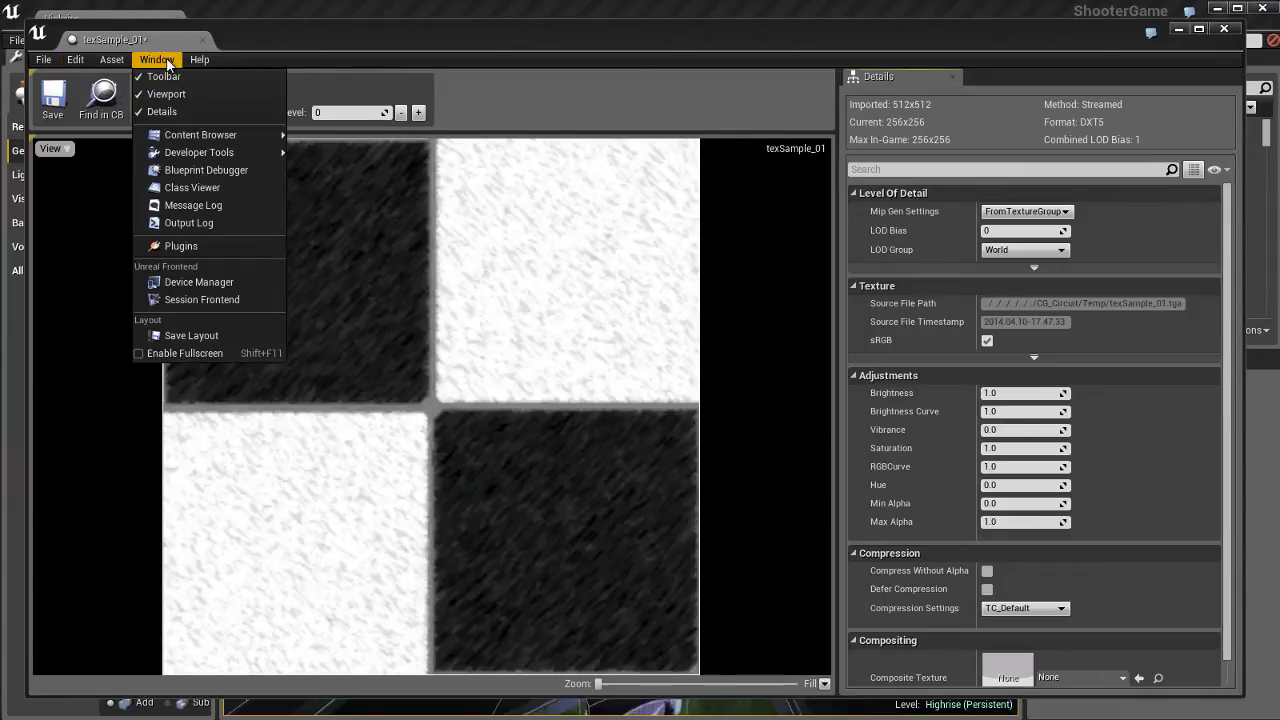
{"action": "left_click", "coordinate": [164, 61]}
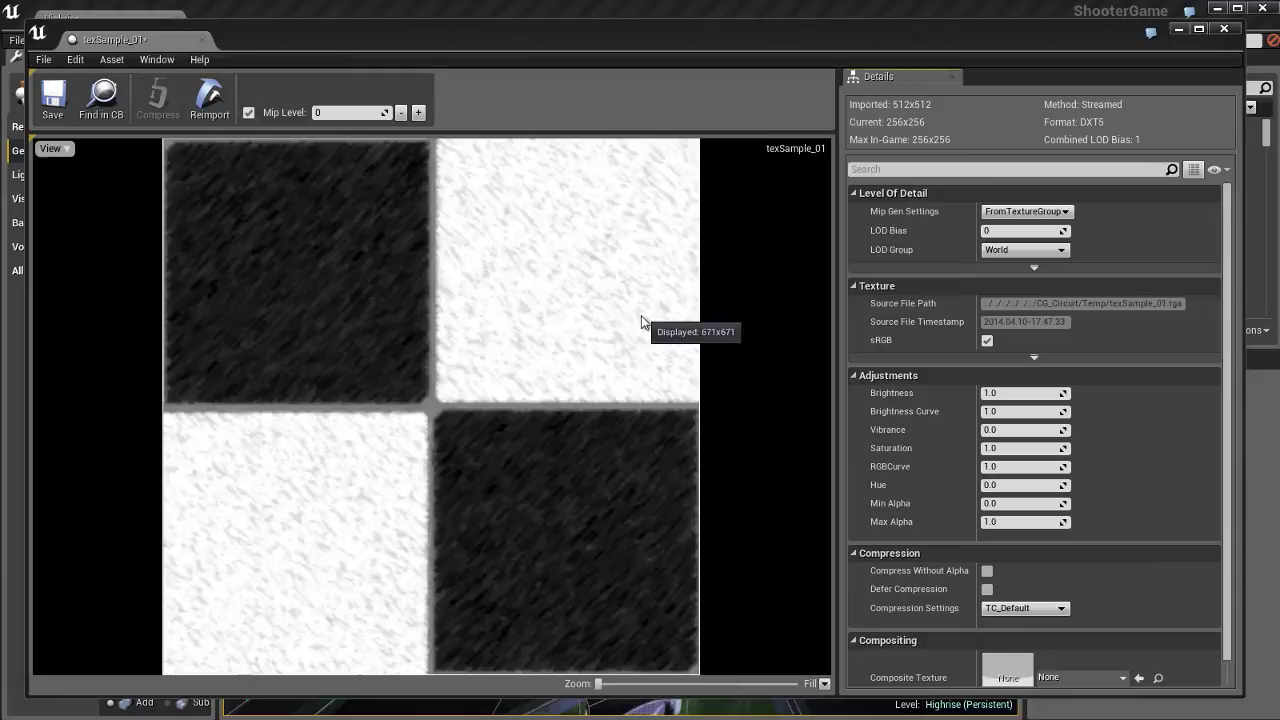
{"action": "left_click", "coordinate": [210, 105]}
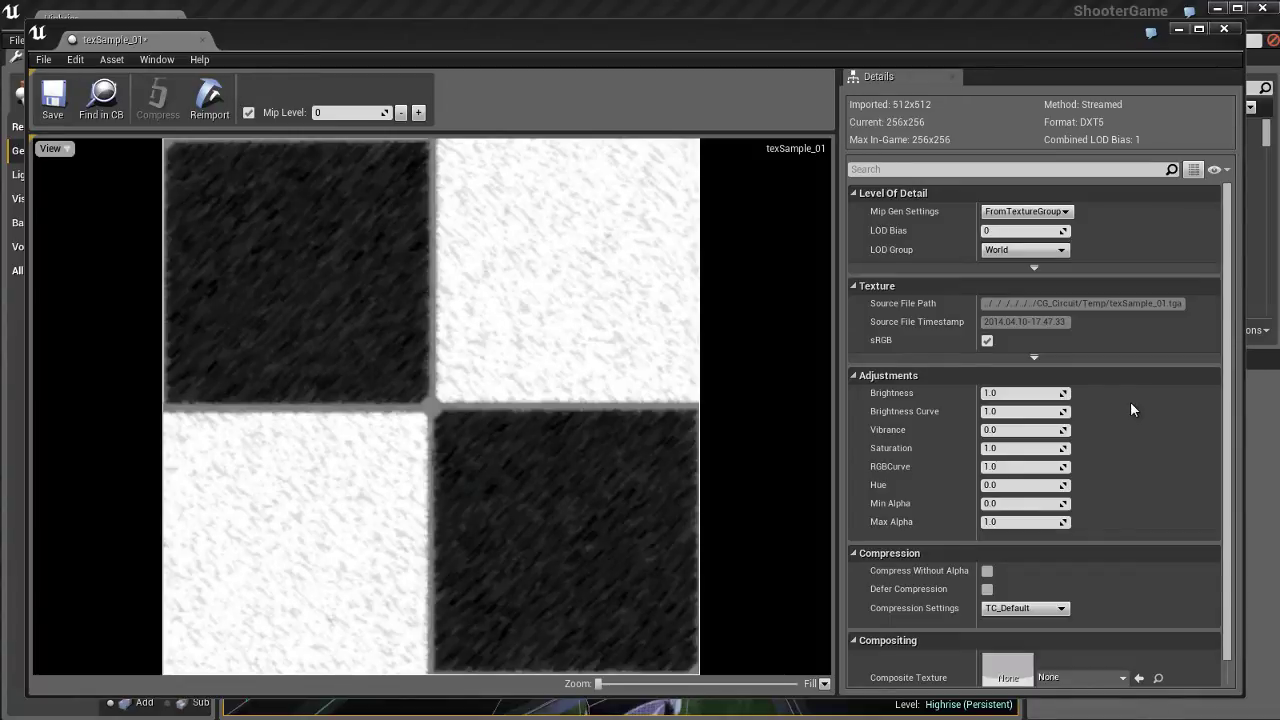
Try Brightness values of 10 and 0.1 on the texture, restoring it to 1 after each
{"action": "scroll", "coordinate": [1131, 405], "scroll_direction": "down", "scroll_amount": 1}
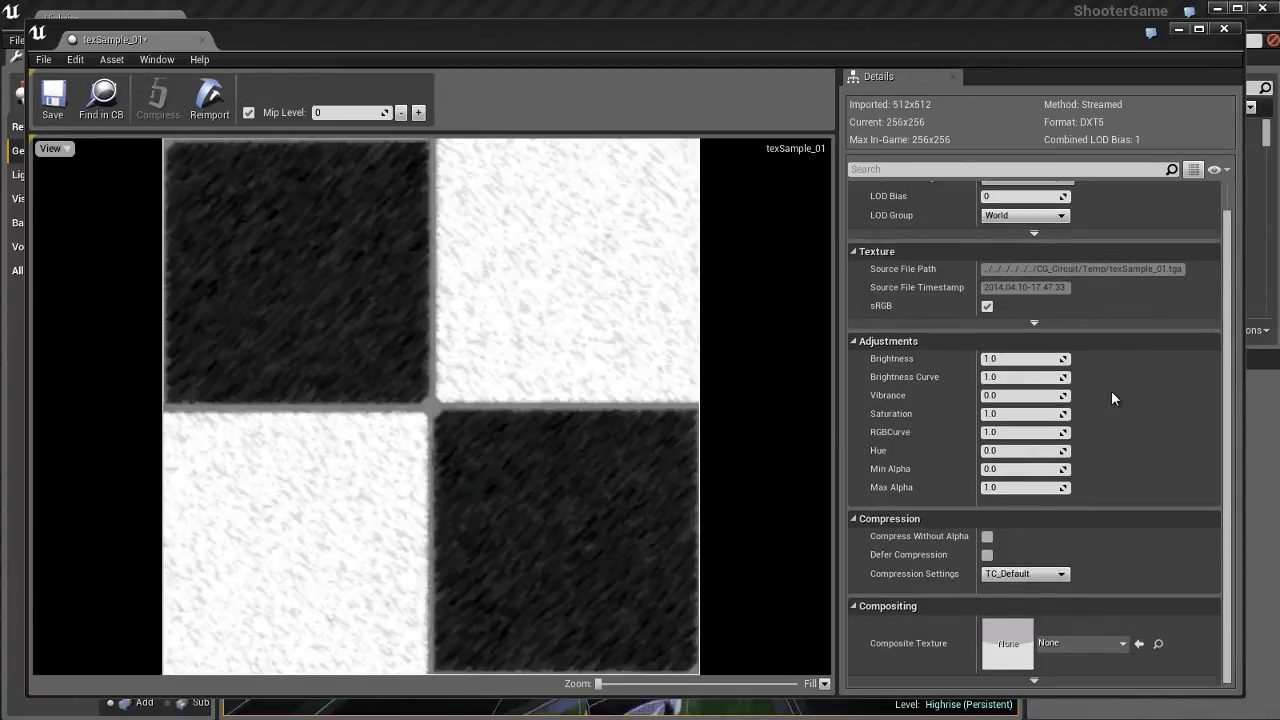
{"action": "left_click", "coordinate": [1022, 359]}
{"action": "type", "text": "10"}
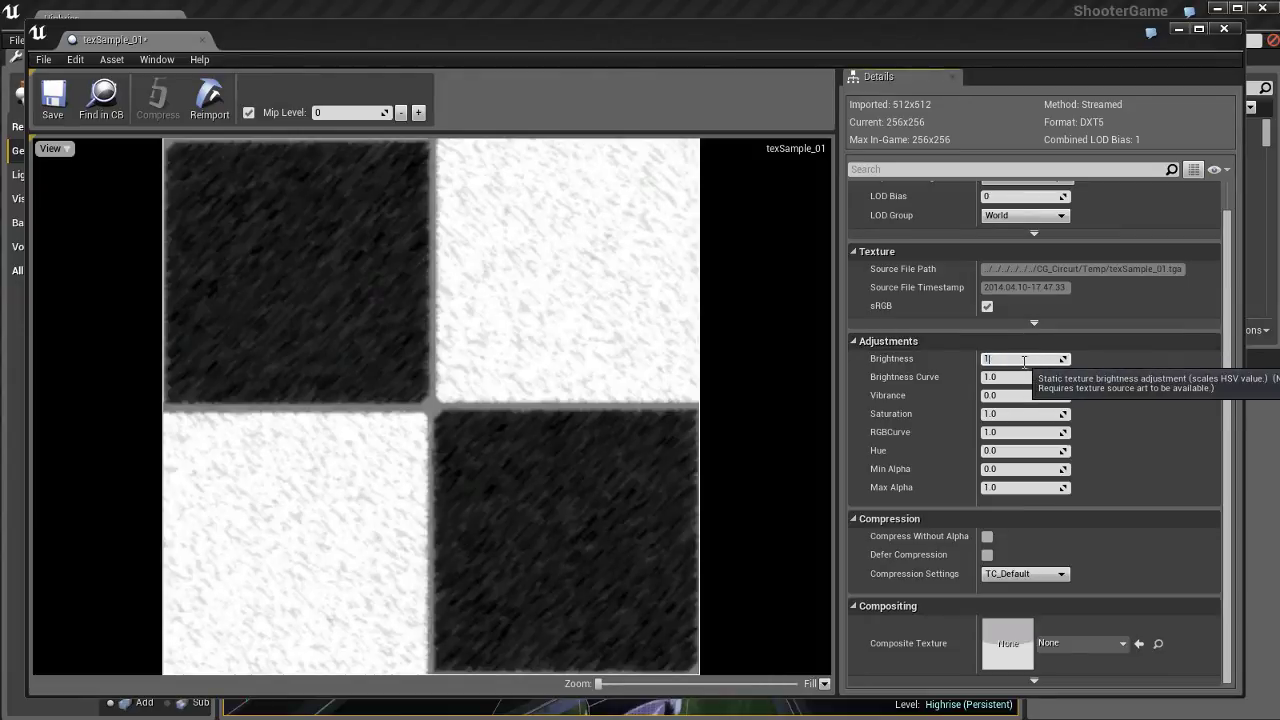
{"action": "key", "text": "Return"}
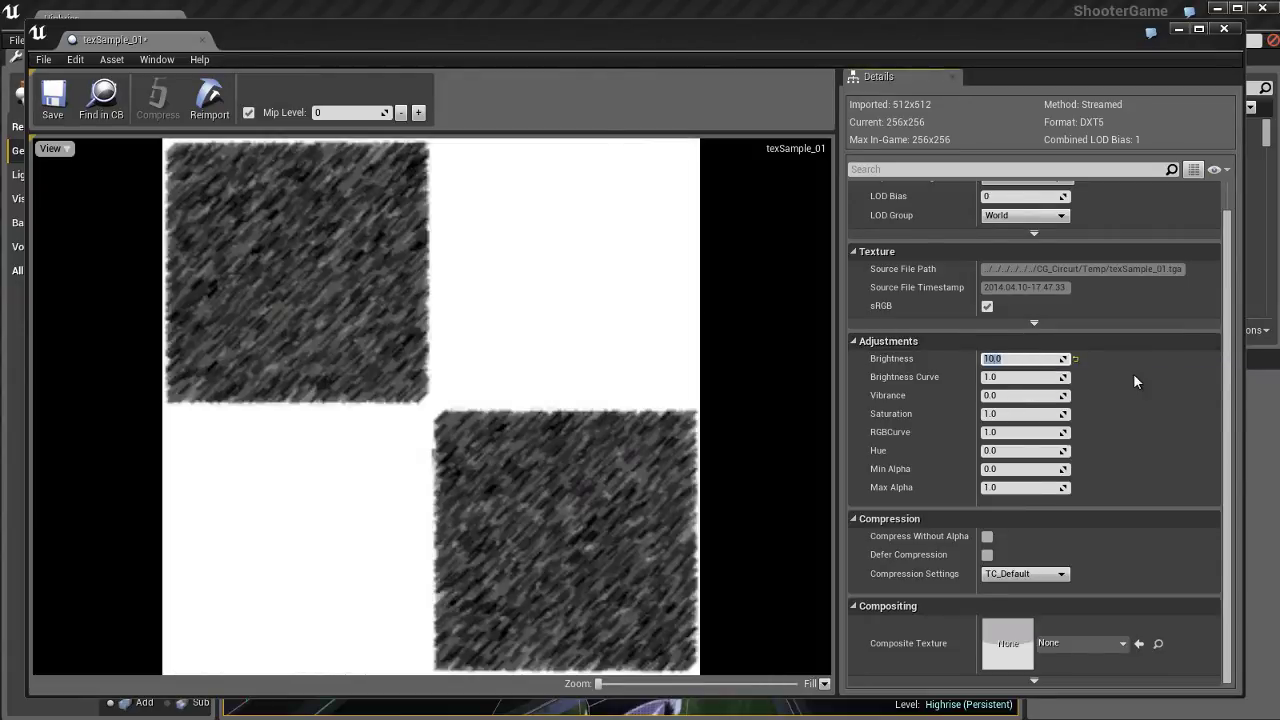
{"action": "type", "text": "1"}
{"action": "key", "text": "Return"}
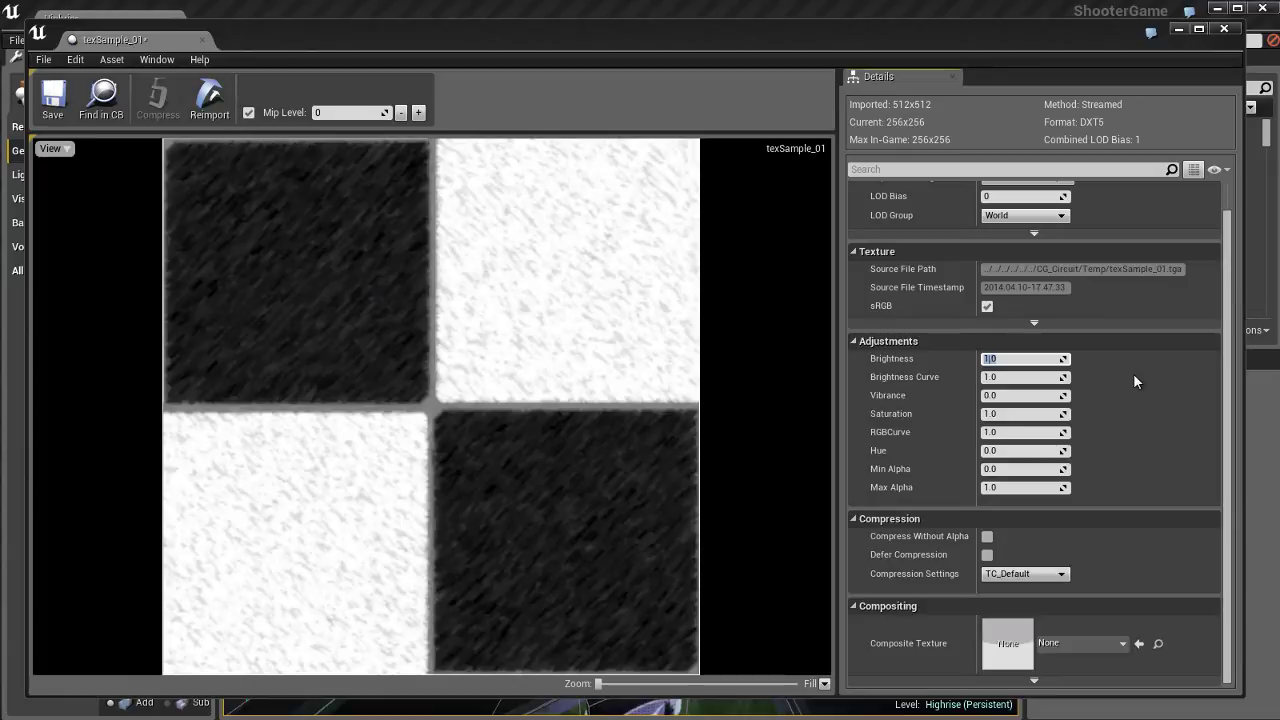
{"action": "type", "text": "0.1"}
{"action": "key", "text": "Return"}
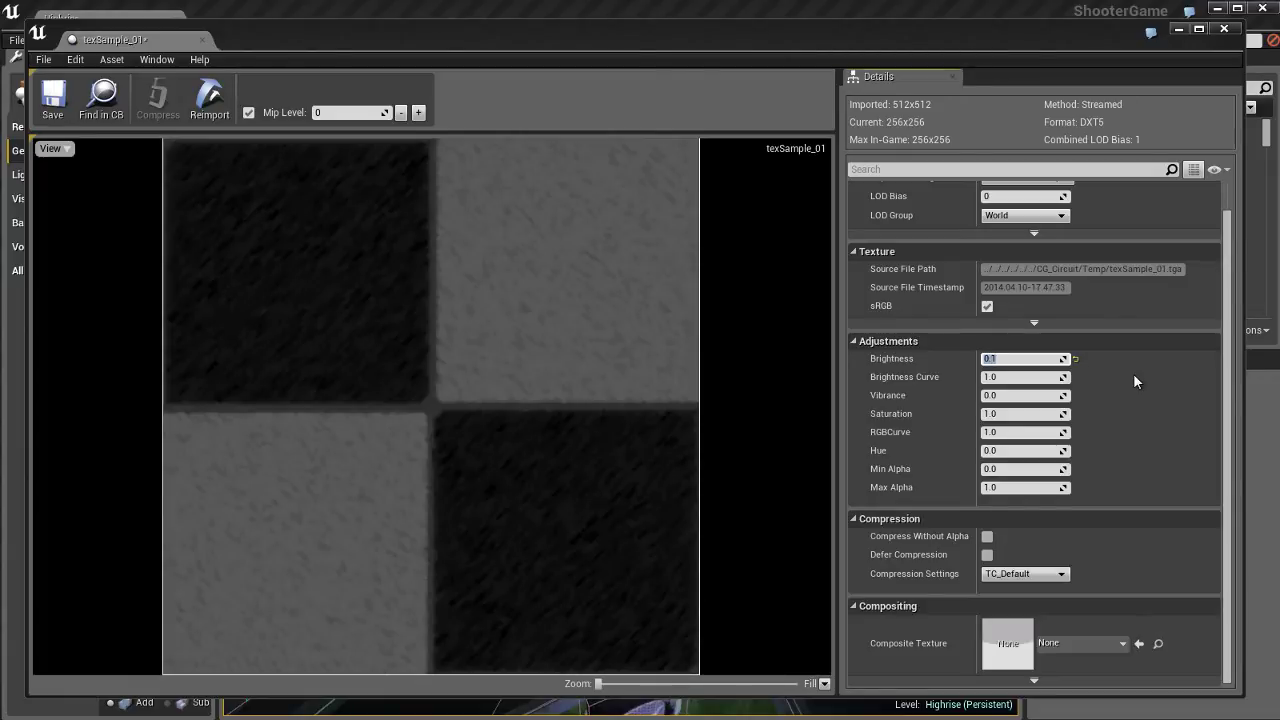
{"action": "type", "text": "1"}
{"action": "key", "text": "Return"}
Try a Brightness Curve of 2 on the texture and restore it to 1
{"action": "left_click", "coordinate": [1015, 377]}
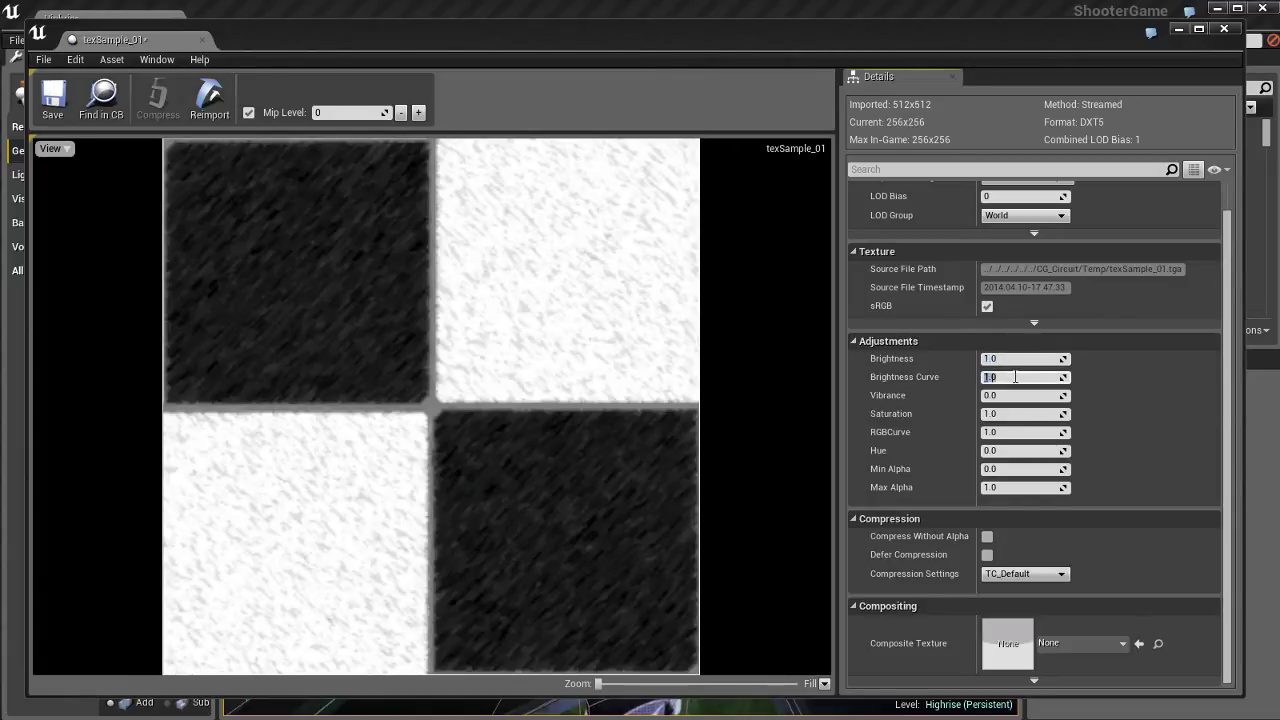
{"action": "key", "text": "Return"}
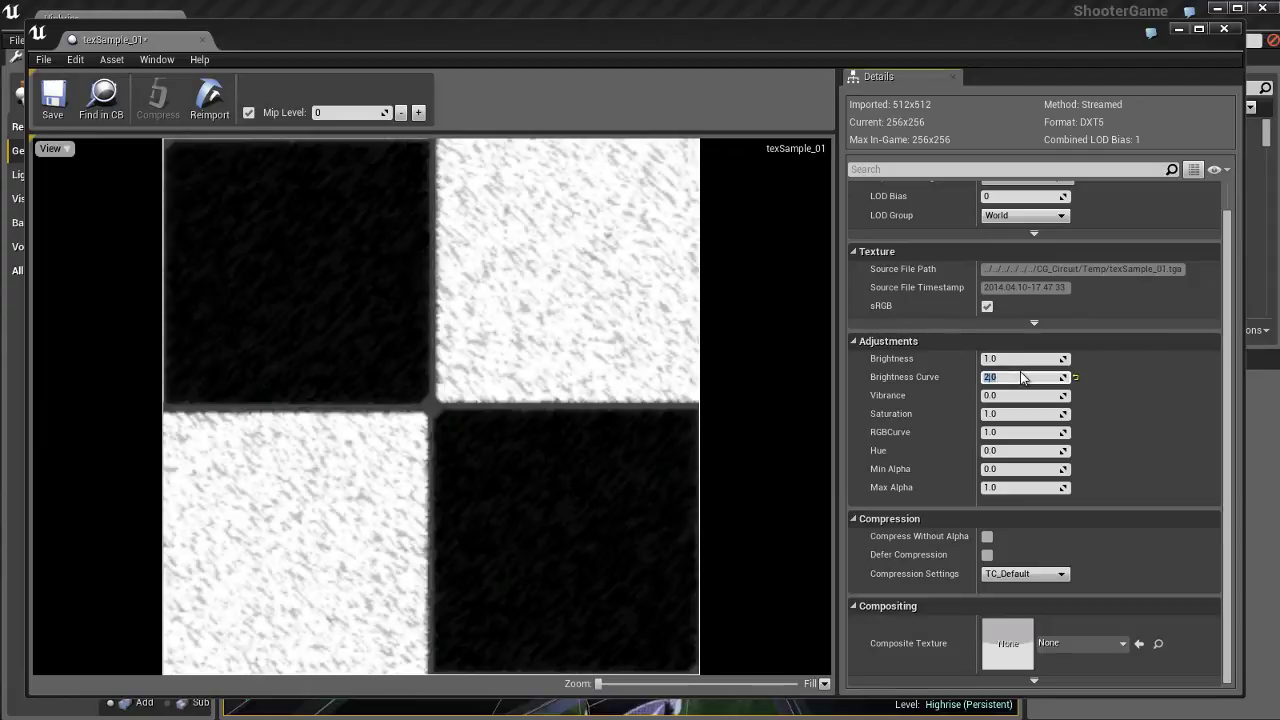
{"action": "type", "text": "1"}
{"action": "key", "text": "Return"}
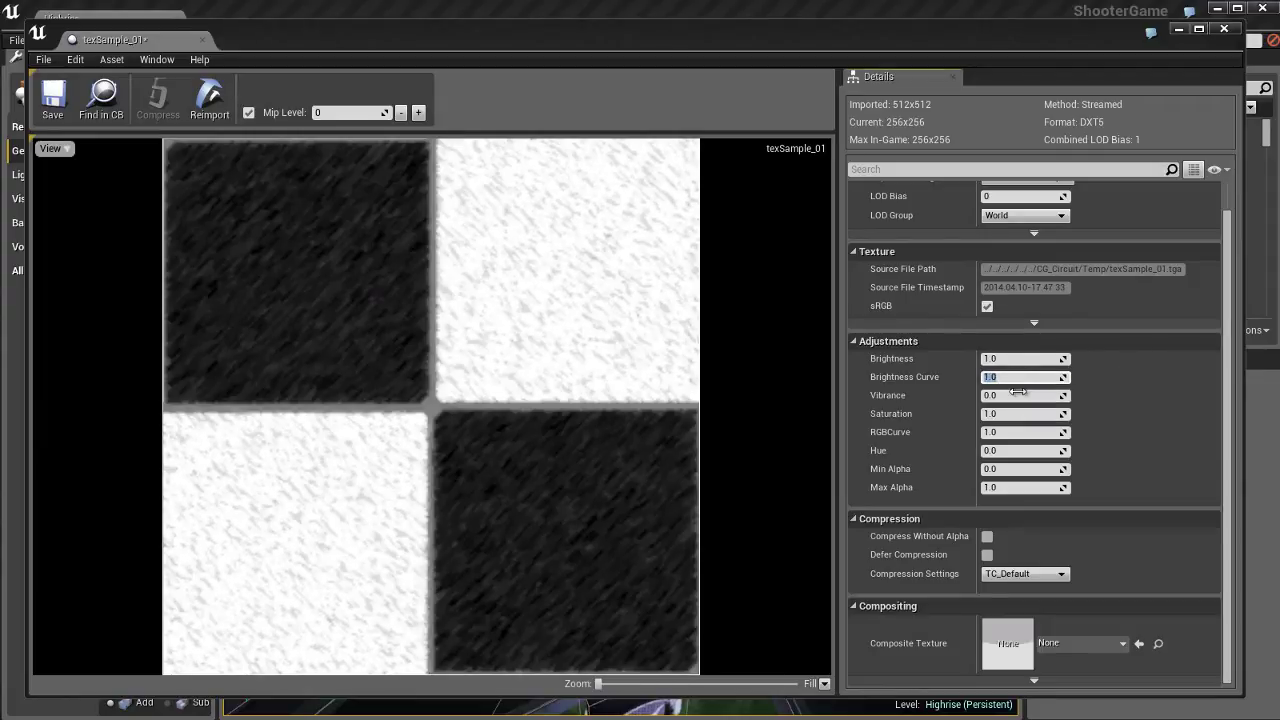
Try Vibrance values of 5 and 1 on the texture and restore it to 0
{"action": "left_click", "coordinate": [1020, 395]}
{"action": "key", "text": "Return"}
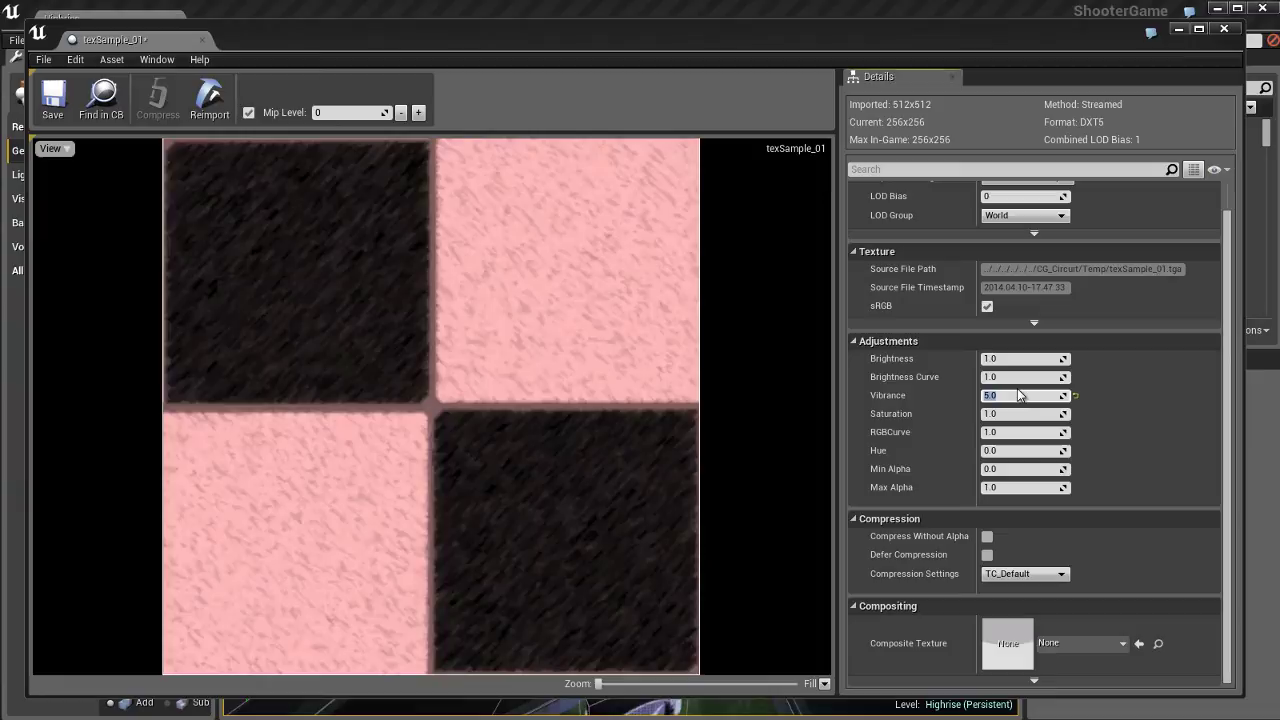
{"action": "type", "text": "1"}
{"action": "key", "text": "Return"}
{"action": "type", "text": "0"}
{"action": "key", "text": "Return"}
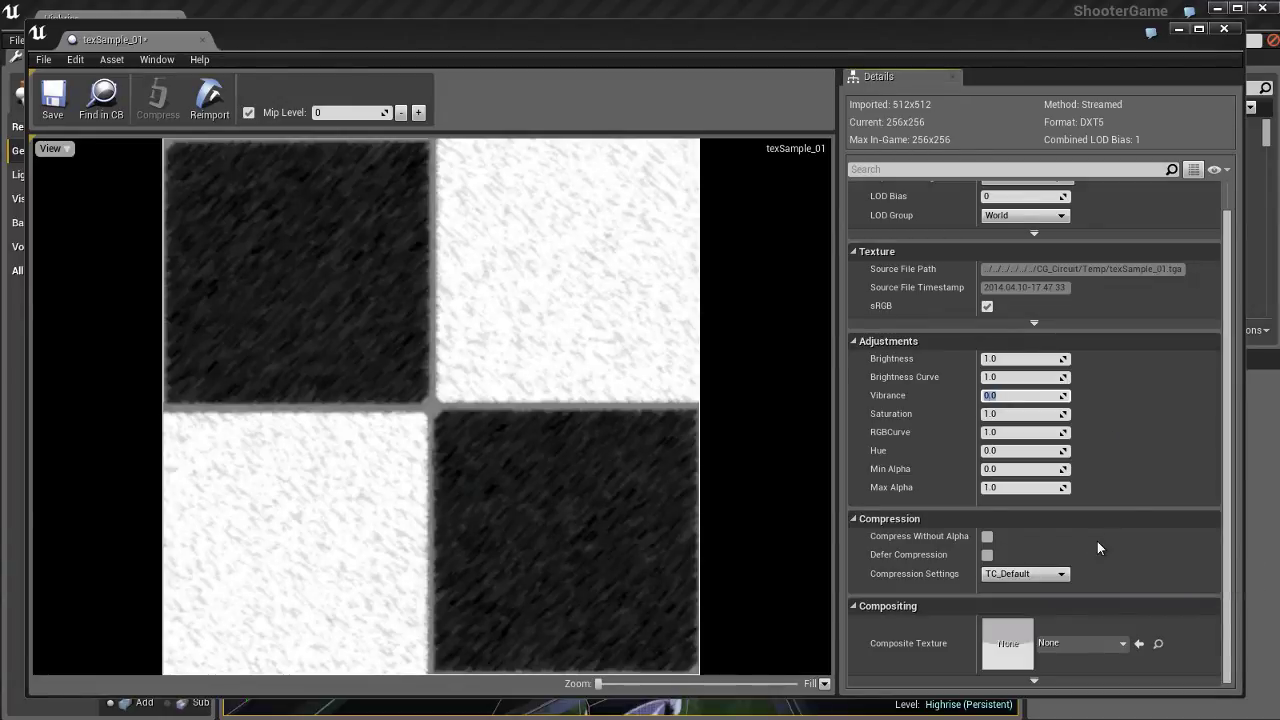
Review the texture's Compression Settings options, keep TC_Default, and close the texture editor
{"action": "left_click", "coordinate": [1060, 578]}
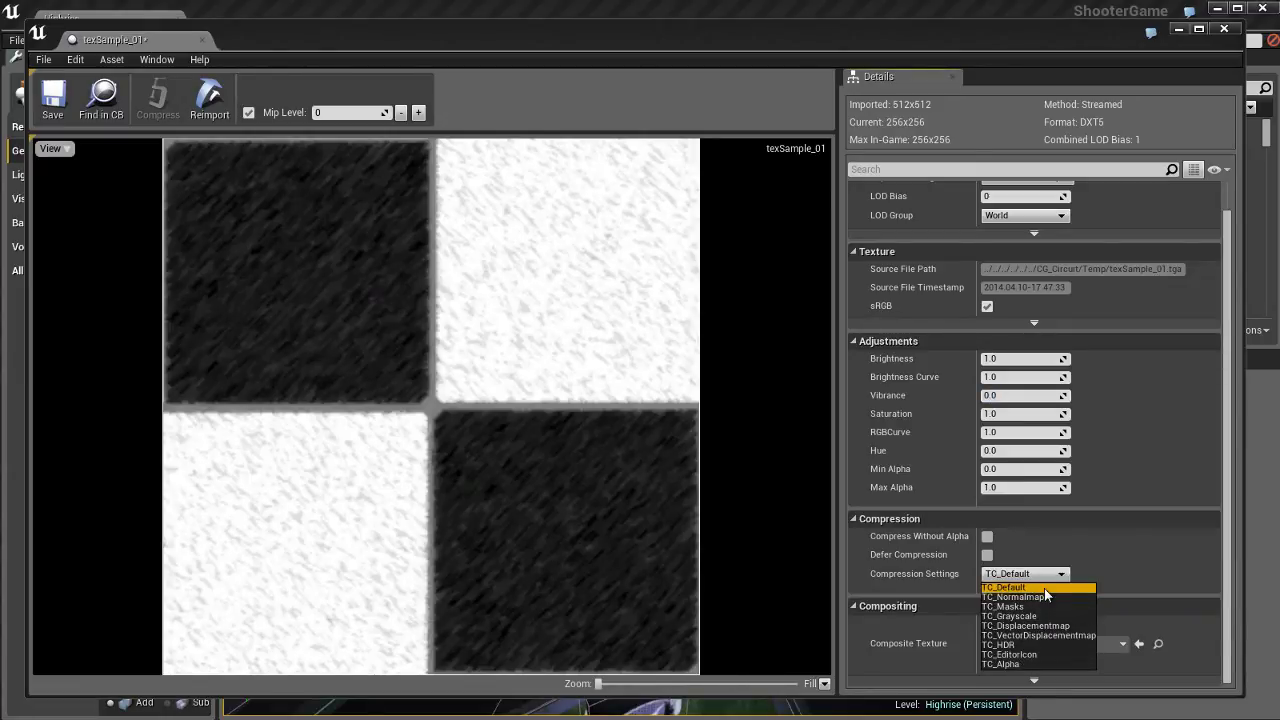
{"action": "left_click", "coordinate": [1044, 589]}
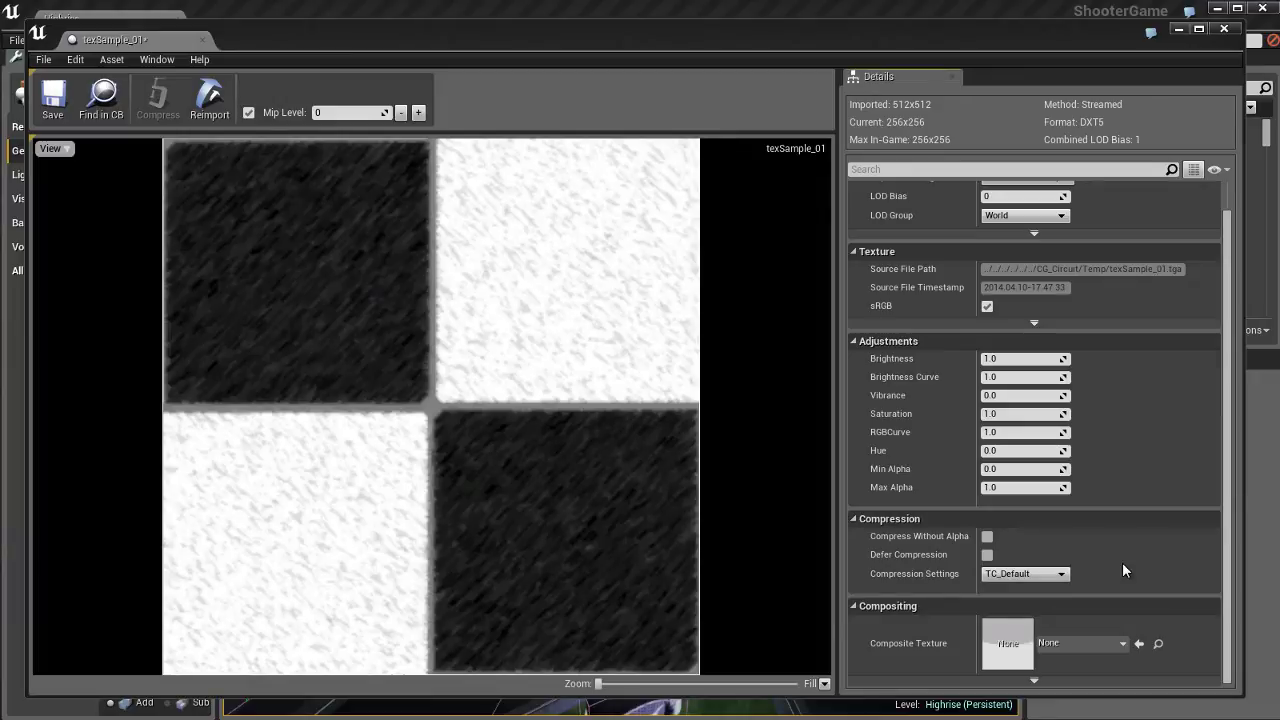
{"action": "left_click", "coordinate": [1224, 28]}
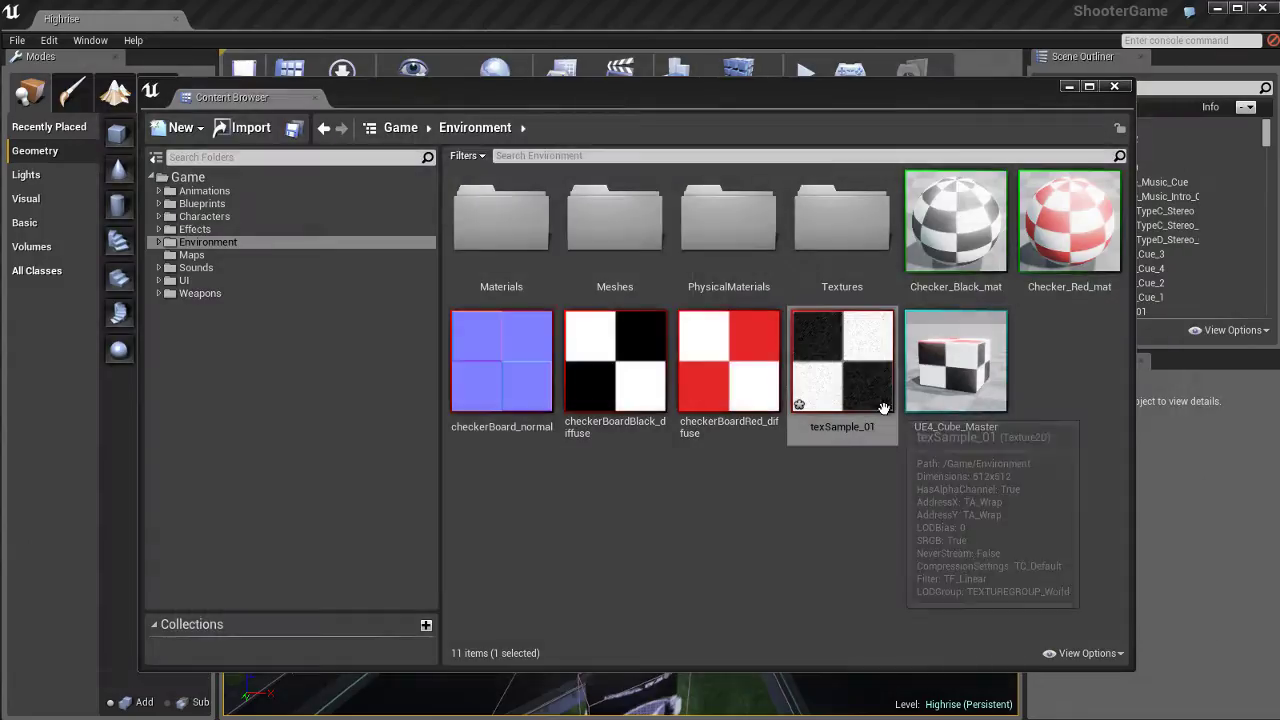
Open the checkerBoard_normal texture and review its level of detail, sRGB and compression settings
{"action": "left_click", "coordinate": [509, 368]}
{"action": "double_click", "coordinate": [511, 360]}
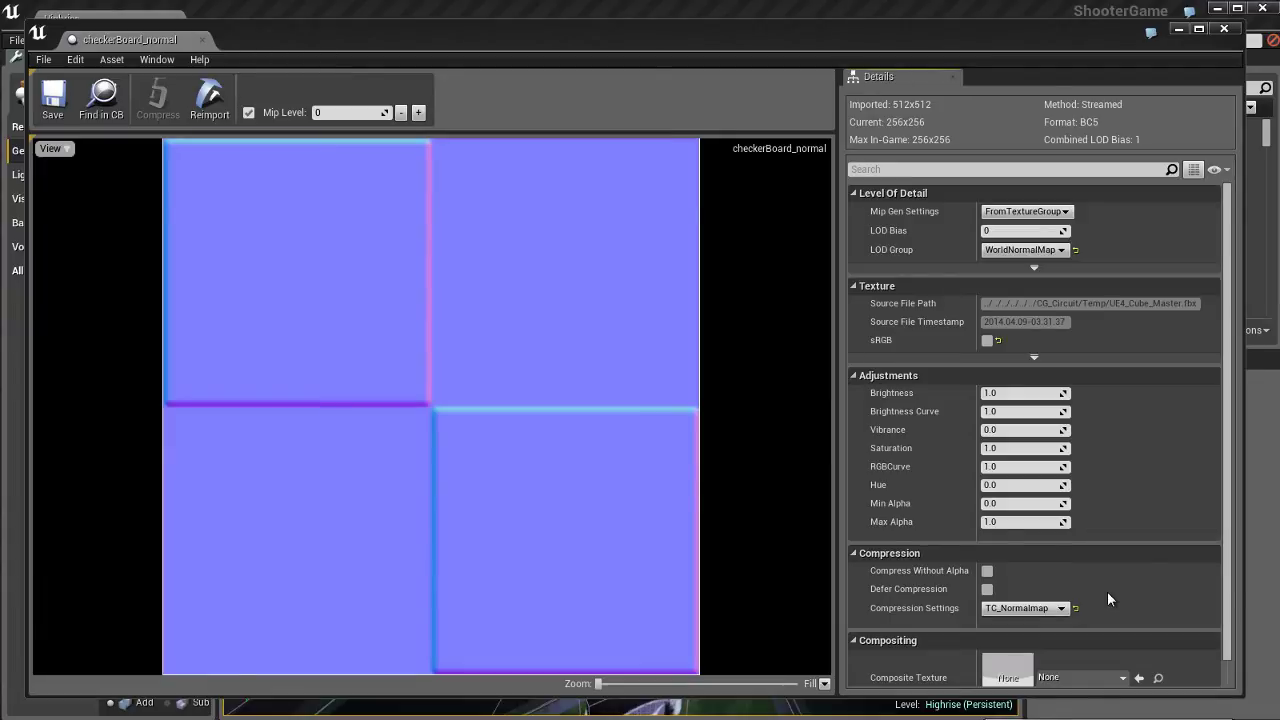
{"action": "scroll", "coordinate": [1125, 600], "scroll_direction": "down", "scroll_amount": 1}
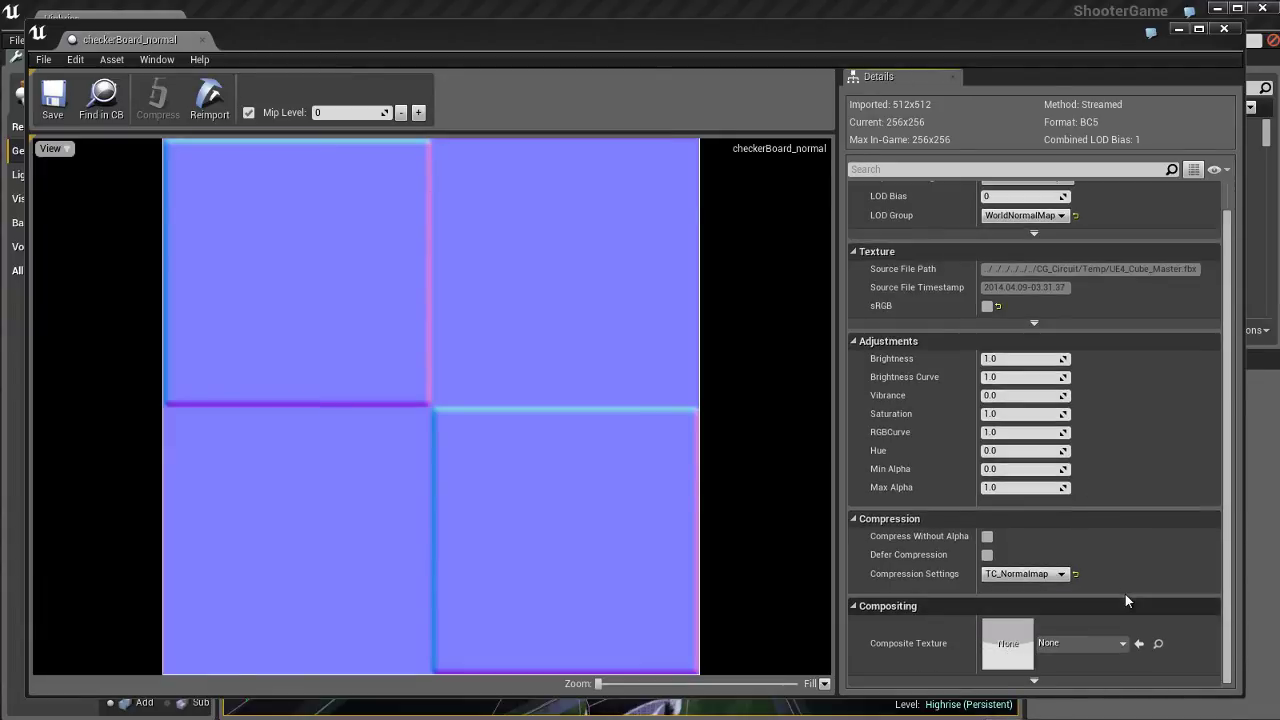
{"action": "scroll", "coordinate": [1113, 580], "scroll_direction": "up", "scroll_amount": 1}
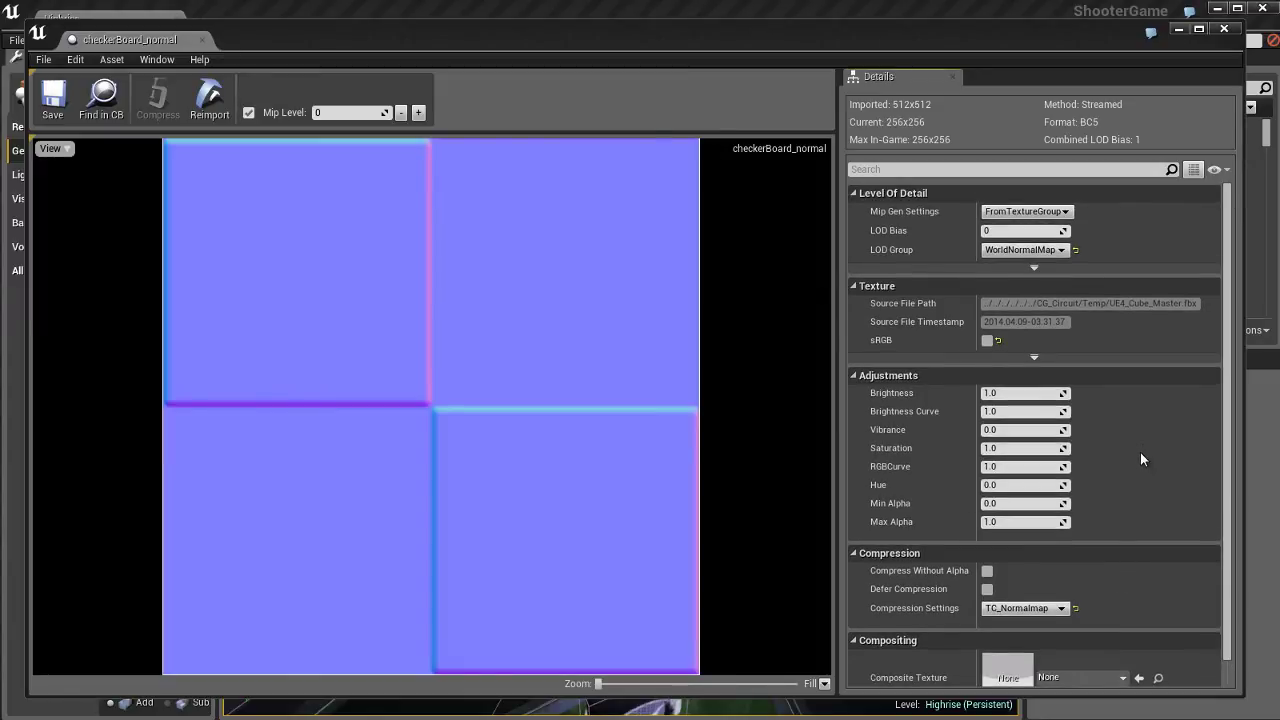
Toggle the Alpha color channel in the normal map's preview
{"action": "mouse_move", "coordinate": [515, 325]}
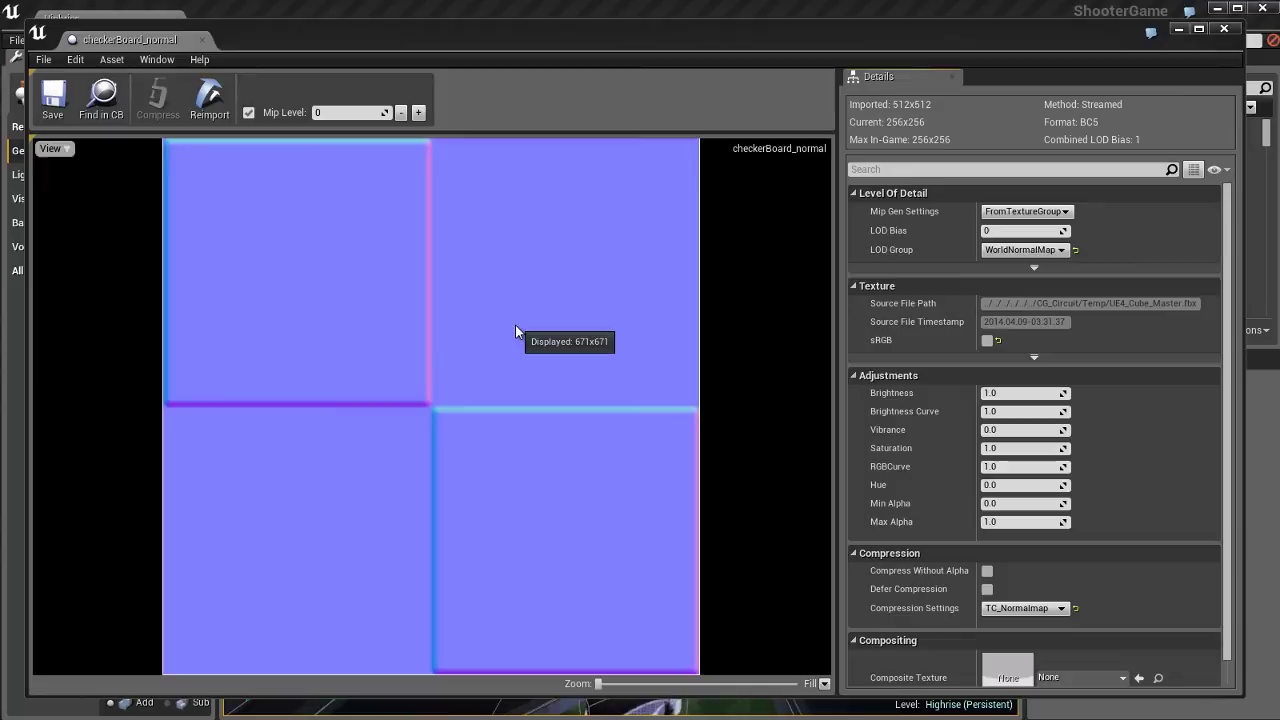
{"action": "left_click", "coordinate": [52, 149]}
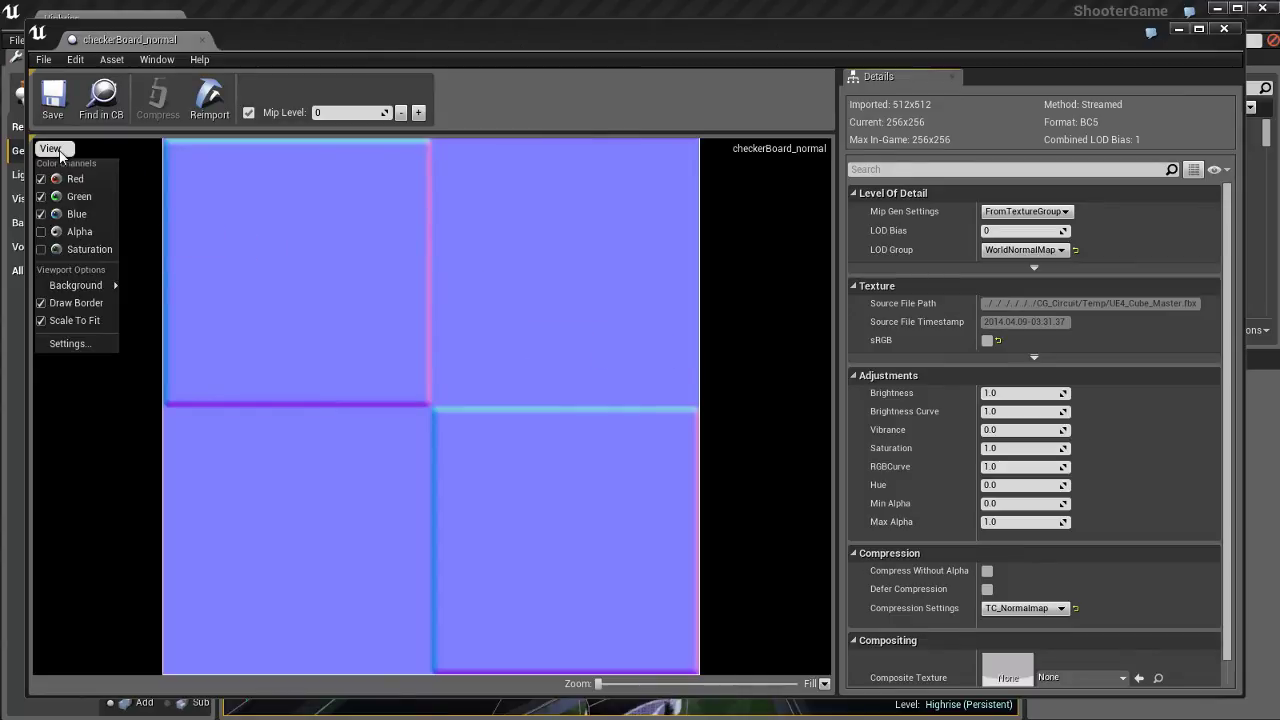
{"action": "left_click", "coordinate": [80, 232]}
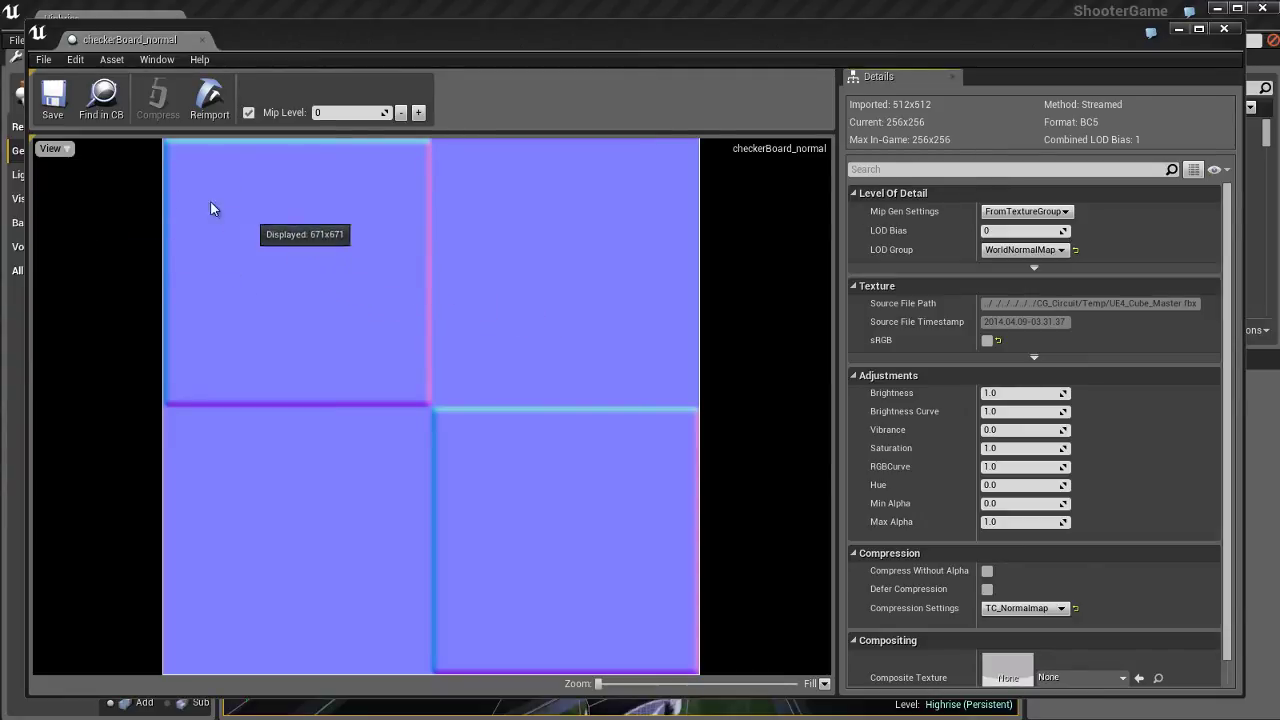
Toggle the Alpha color channel again in the checkerBoard_normal preview and close its texture editor
{"action": "left_click", "coordinate": [50, 148]}
{"action": "left_click", "coordinate": [80, 232]}
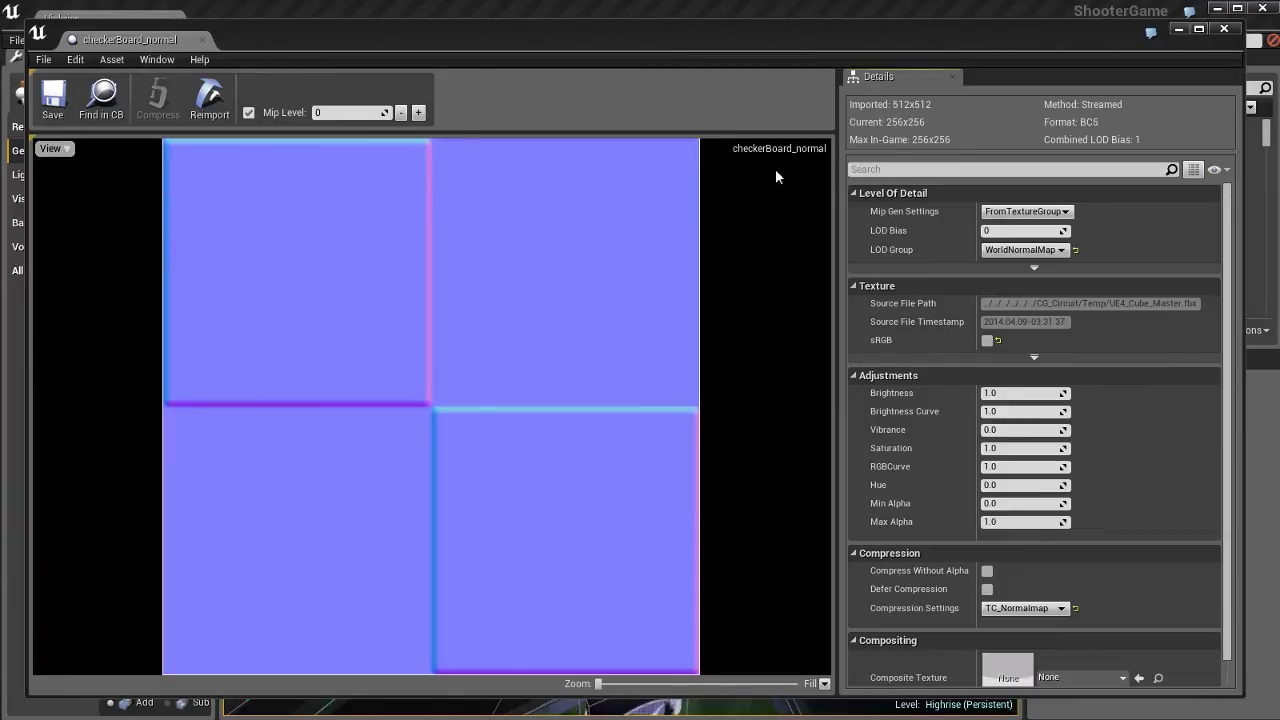
{"action": "left_click", "coordinate": [1224, 28]}
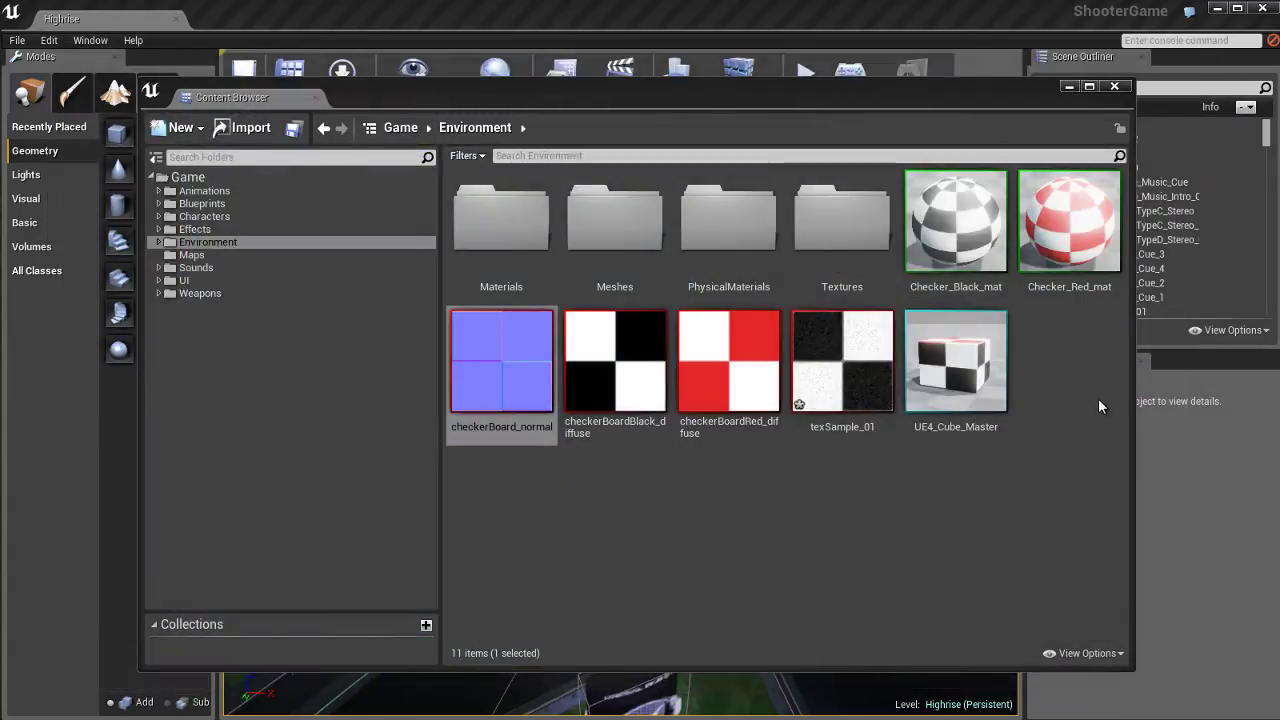
Open the texSample_01 texture, preview its Alpha channel, and switch the Alpha view off again
{"action": "double_click", "coordinate": [842, 360]}
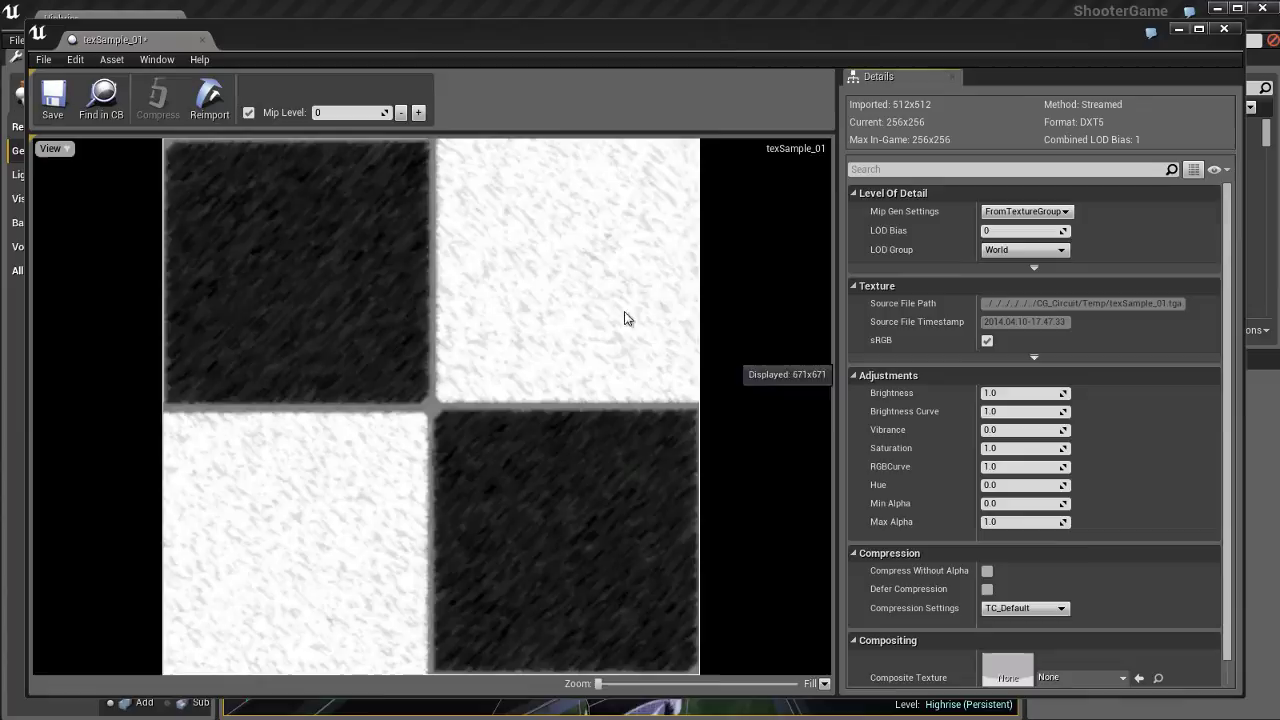
{"action": "left_click", "coordinate": [60, 150]}
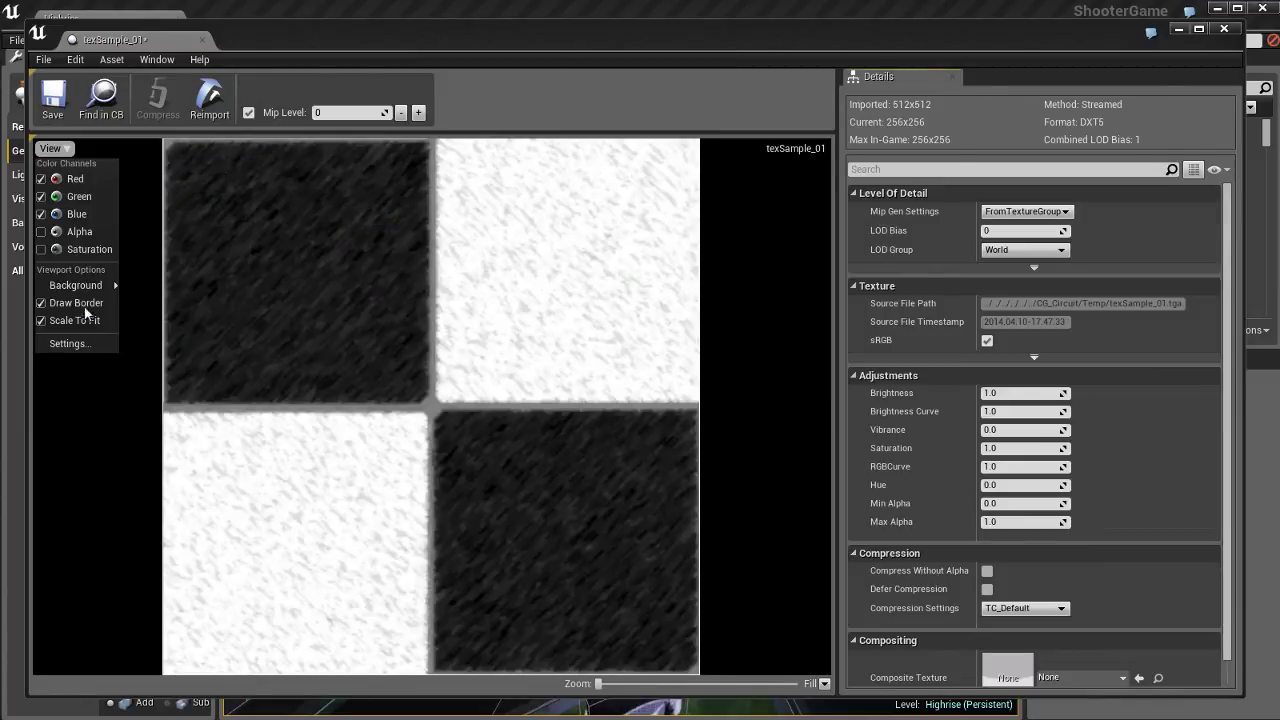
{"action": "left_click", "coordinate": [80, 232]}
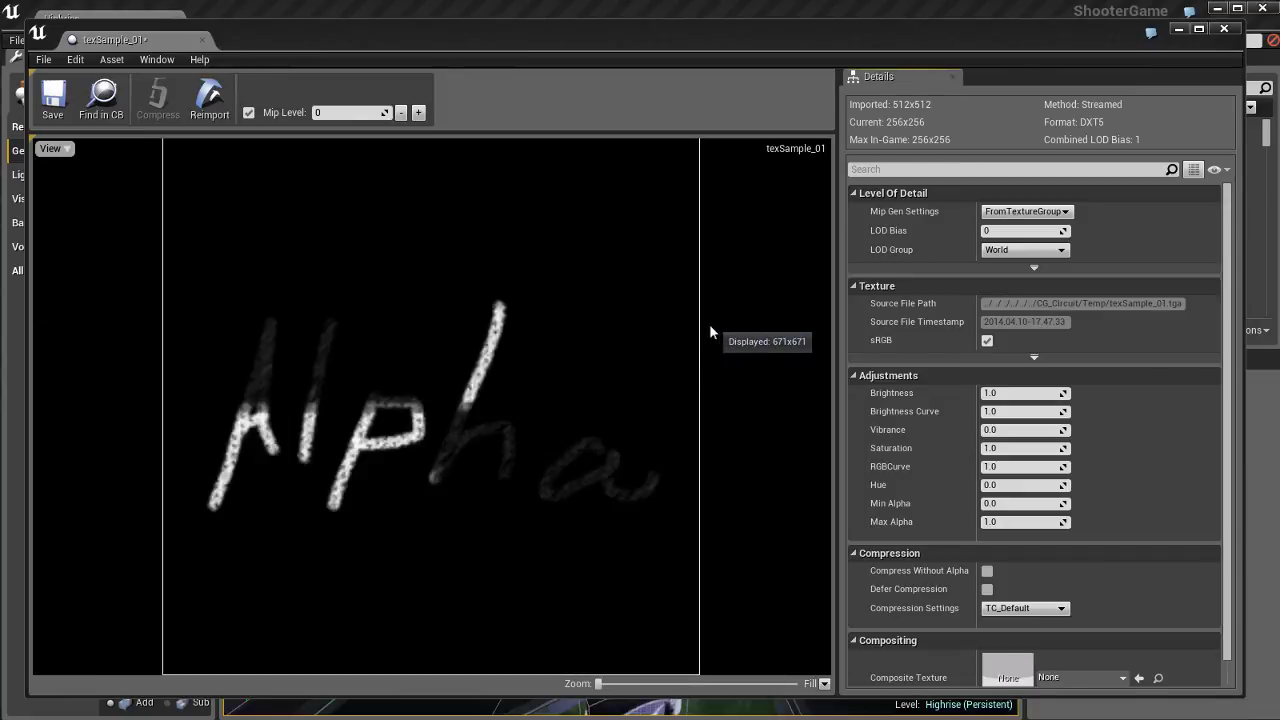
{"action": "left_click", "coordinate": [50, 148]}
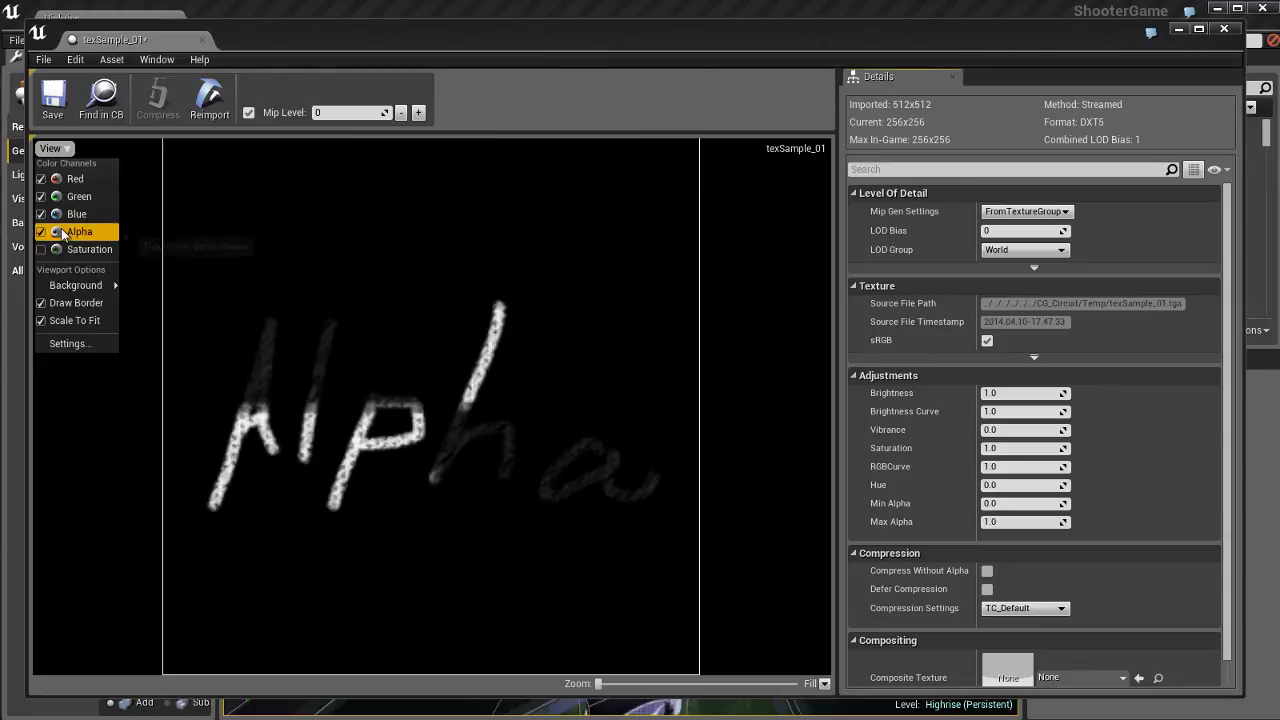
{"action": "left_click", "coordinate": [62, 232]}
Try the Checkered and Checkered (Fill) preview backgrounds, set the background back to Checkered, and close the texture editor
{"action": "left_click", "coordinate": [50, 148]}
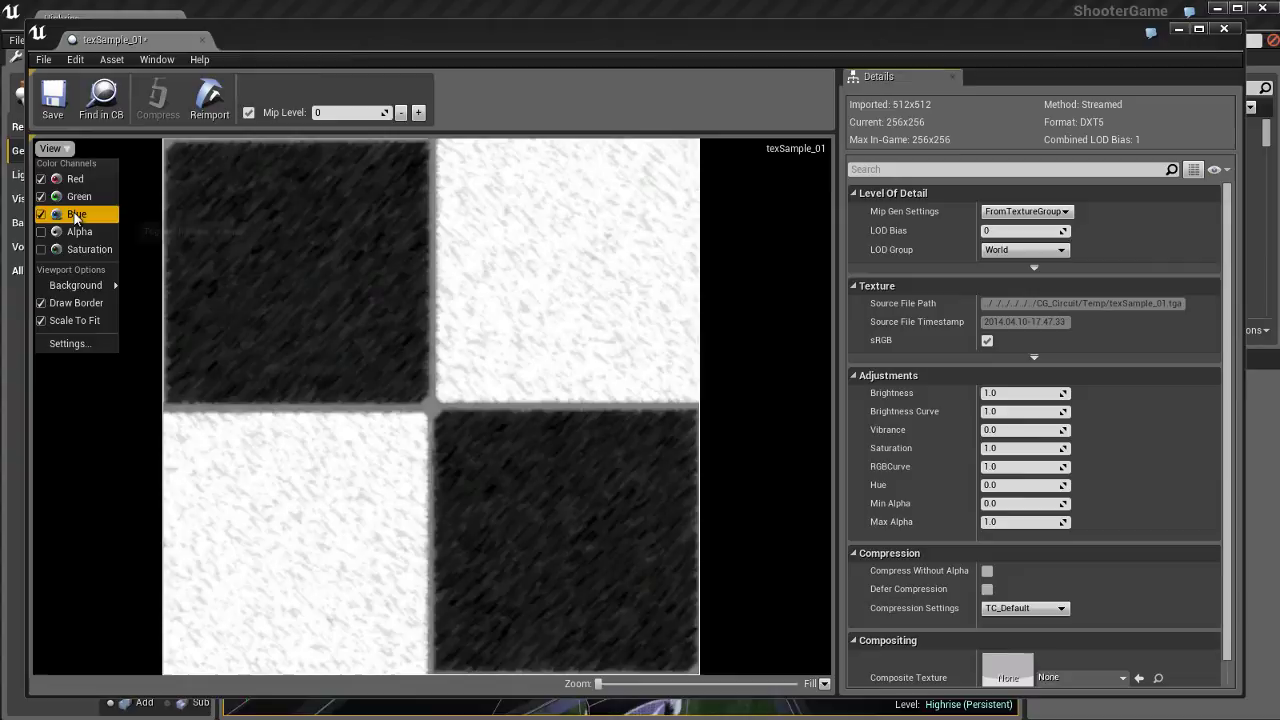
{"action": "mouse_move", "coordinate": [97, 293]}
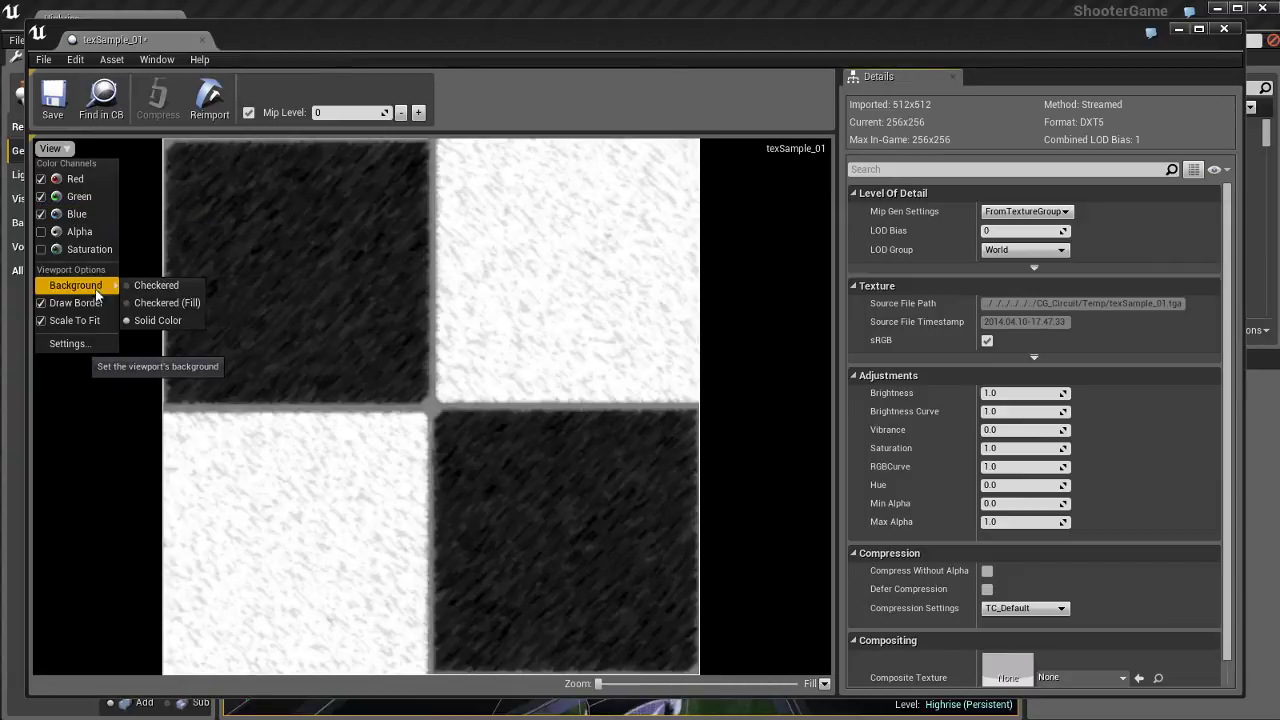
{"action": "left_click", "coordinate": [155, 287]}
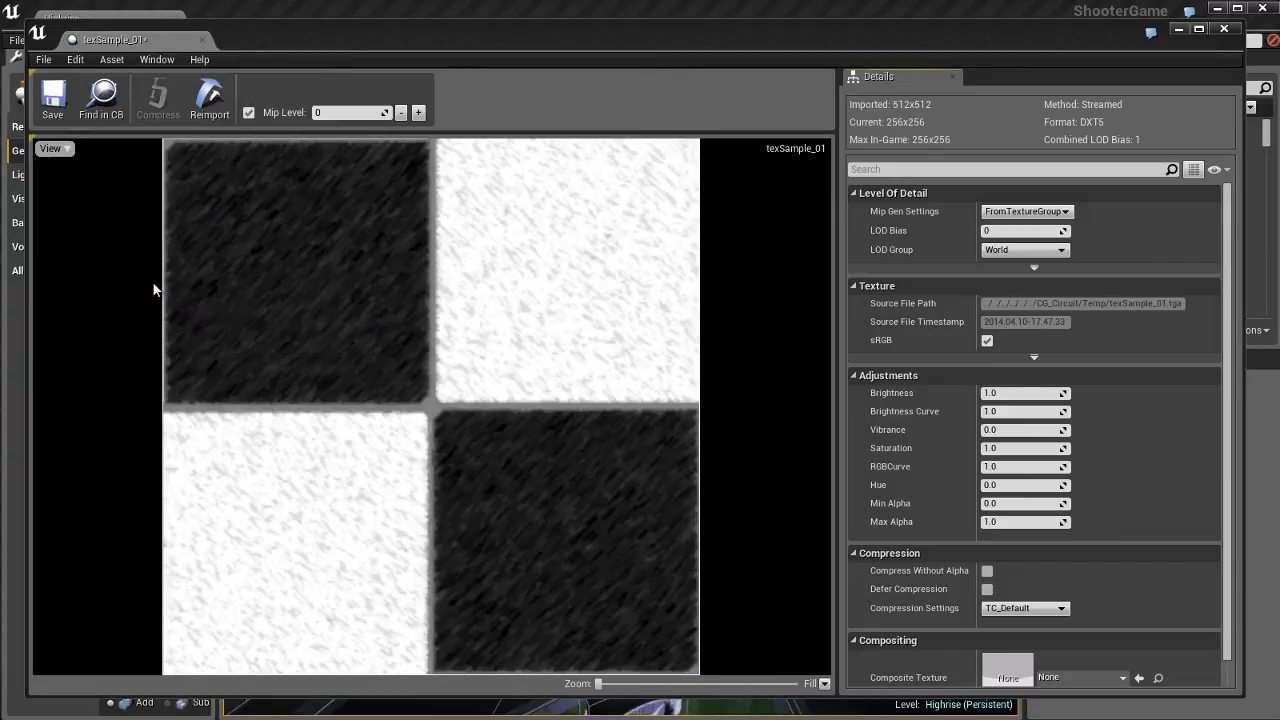
{"action": "left_click", "coordinate": [50, 148]}
{"action": "mouse_move", "coordinate": [100, 286]}
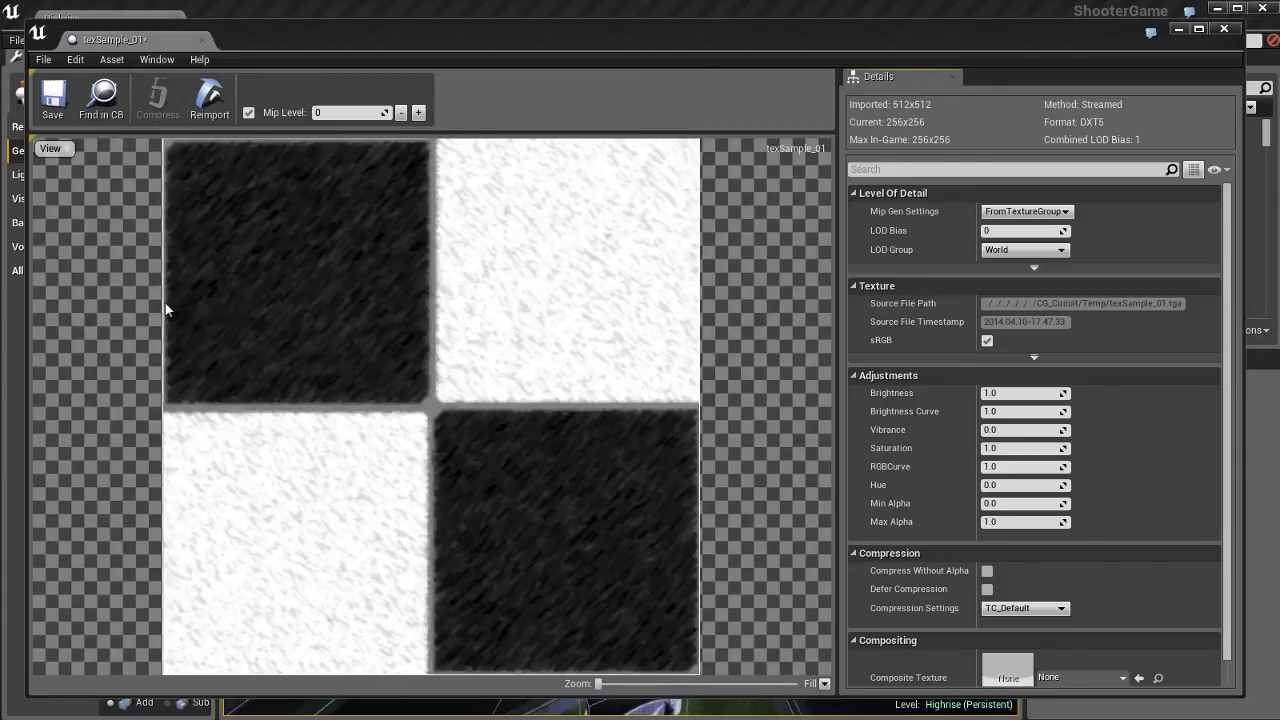
{"action": "left_click", "coordinate": [52, 149]}
{"action": "left_click", "coordinate": [52, 149]}
{"action": "left_click", "coordinate": [52, 149]}
{"action": "mouse_move", "coordinate": [80, 289]}
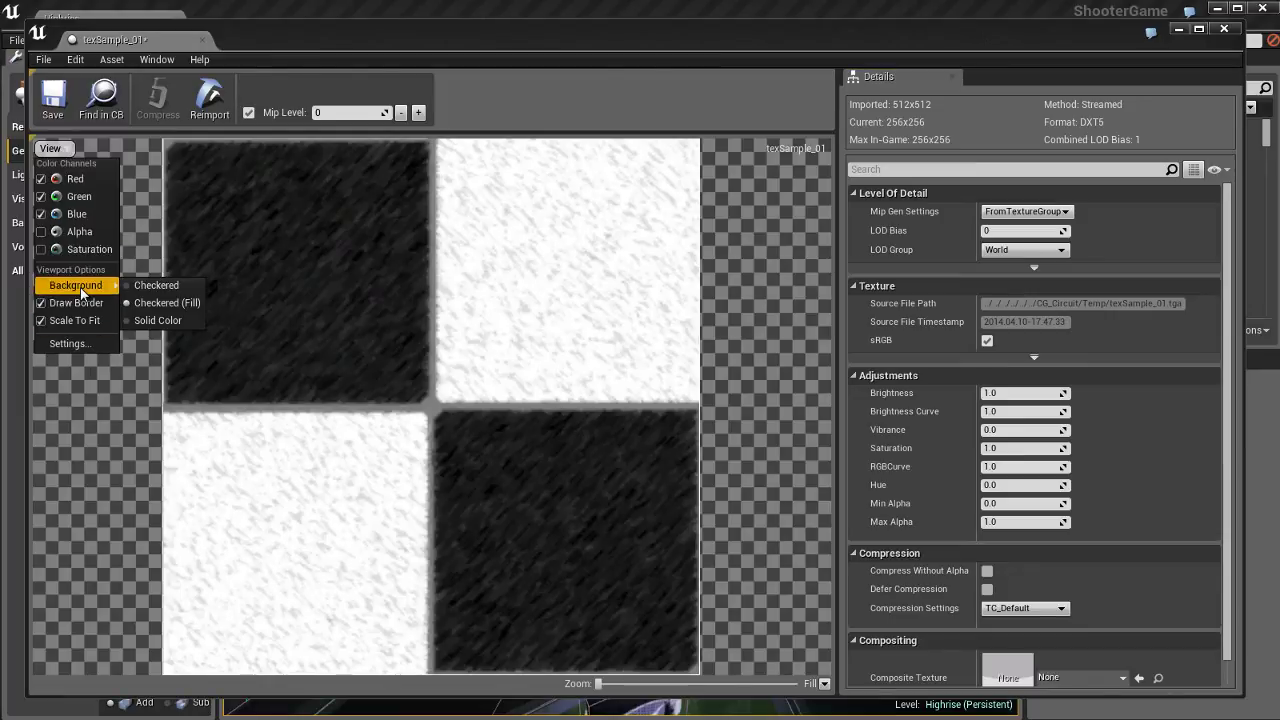
{"action": "left_click", "coordinate": [146, 286]}
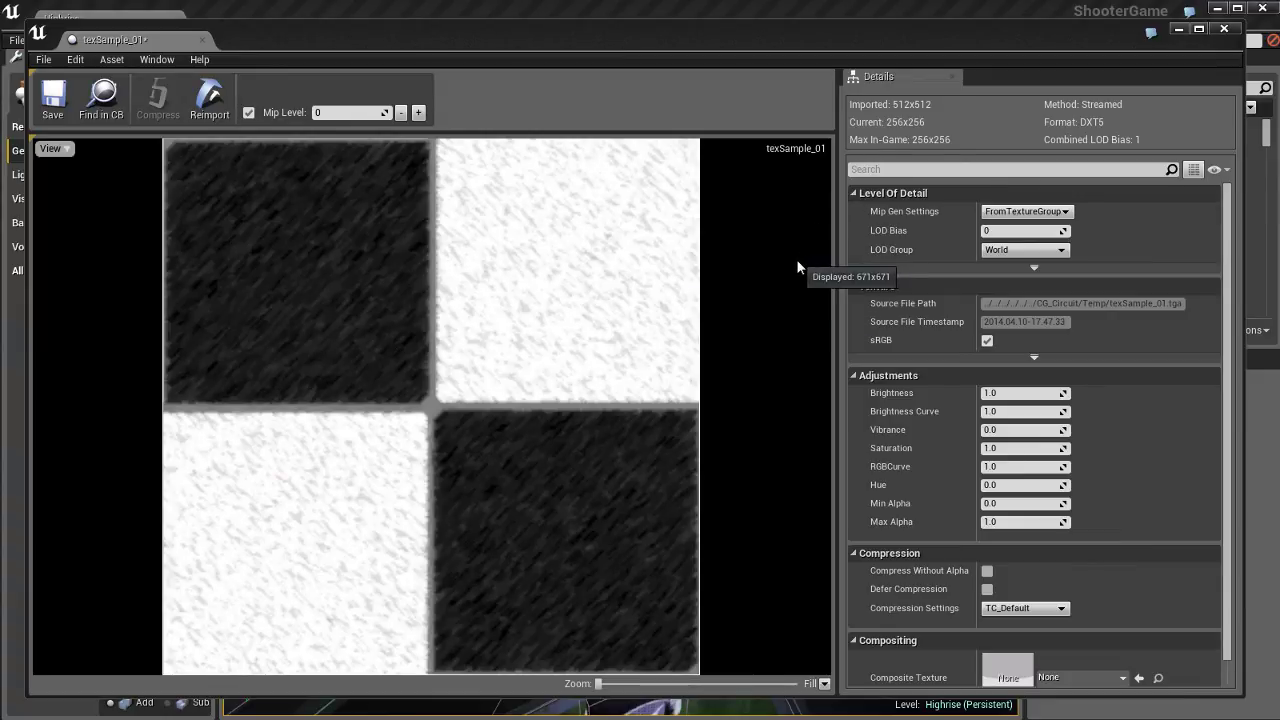
{"action": "left_click", "coordinate": [1221, 30]}
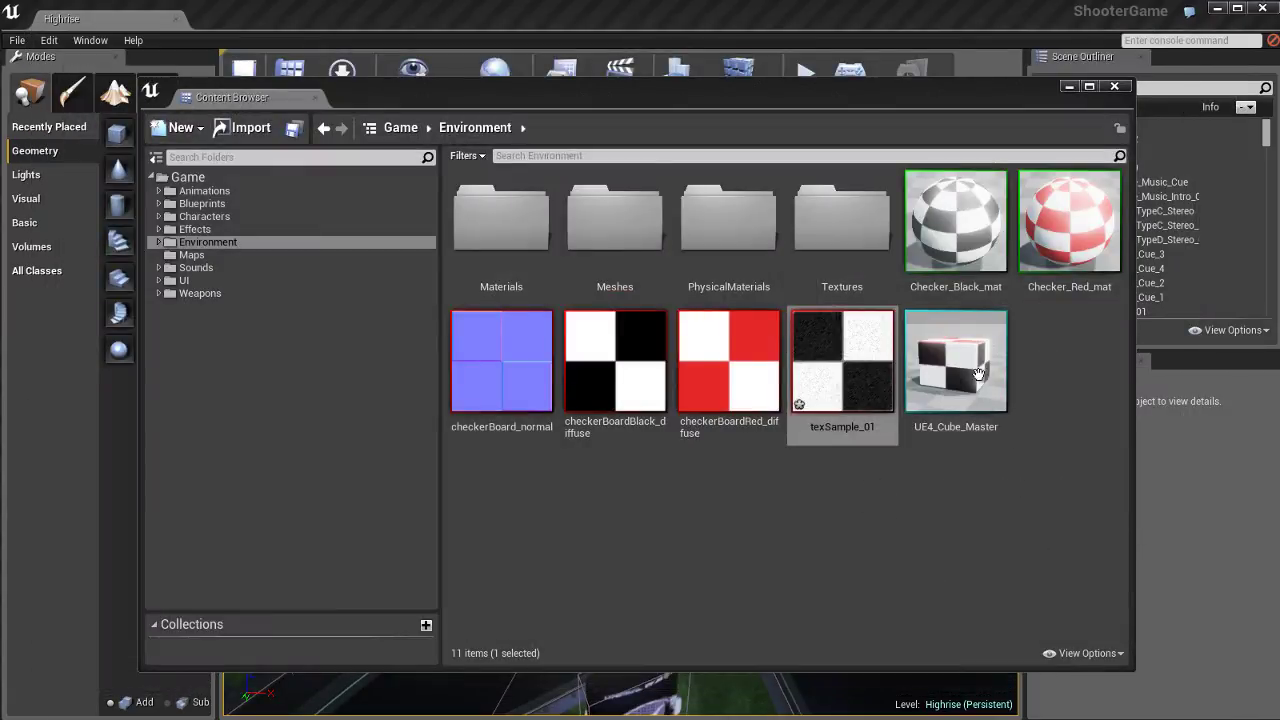
Open the Checker_Black_mat material and resize its editor and the Content Browser so both are visible side by side
{"action": "left_click", "coordinate": [952, 230]}
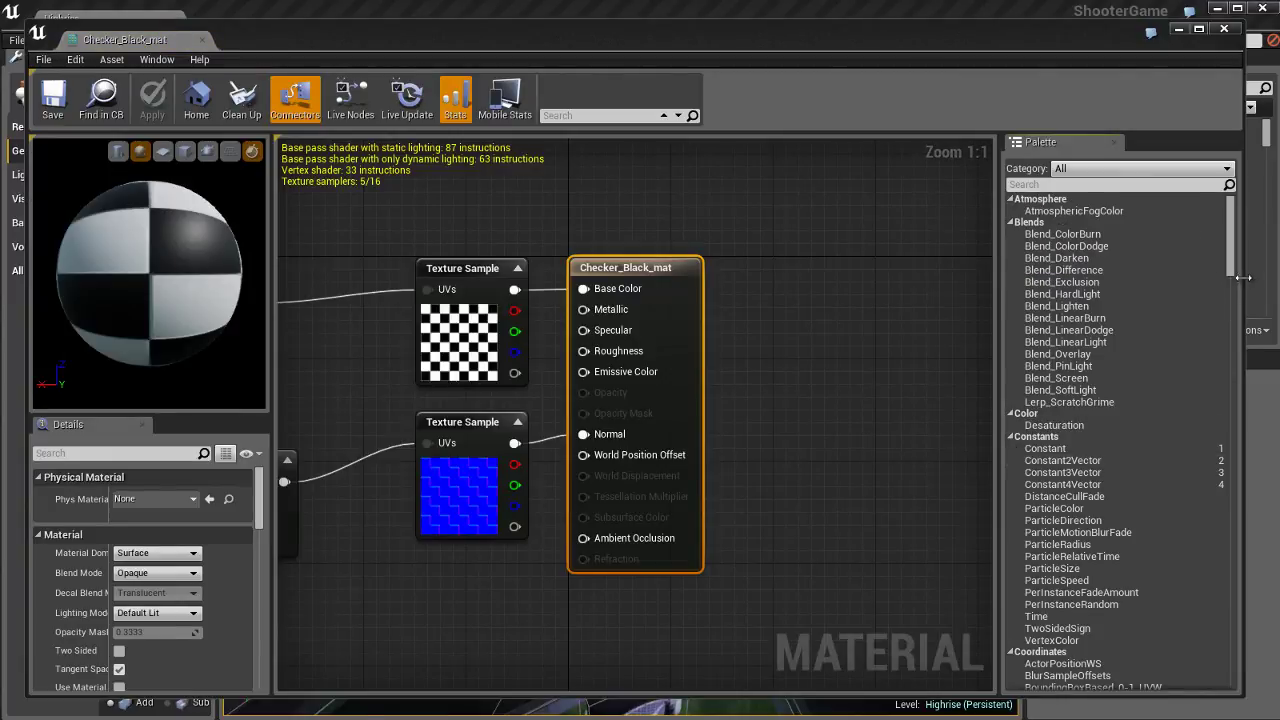
{"action": "left_click_drag", "start_coordinate": [1243, 276], "coordinate": [838, 278]}
{"action": "left_click", "coordinate": [869, 384]}
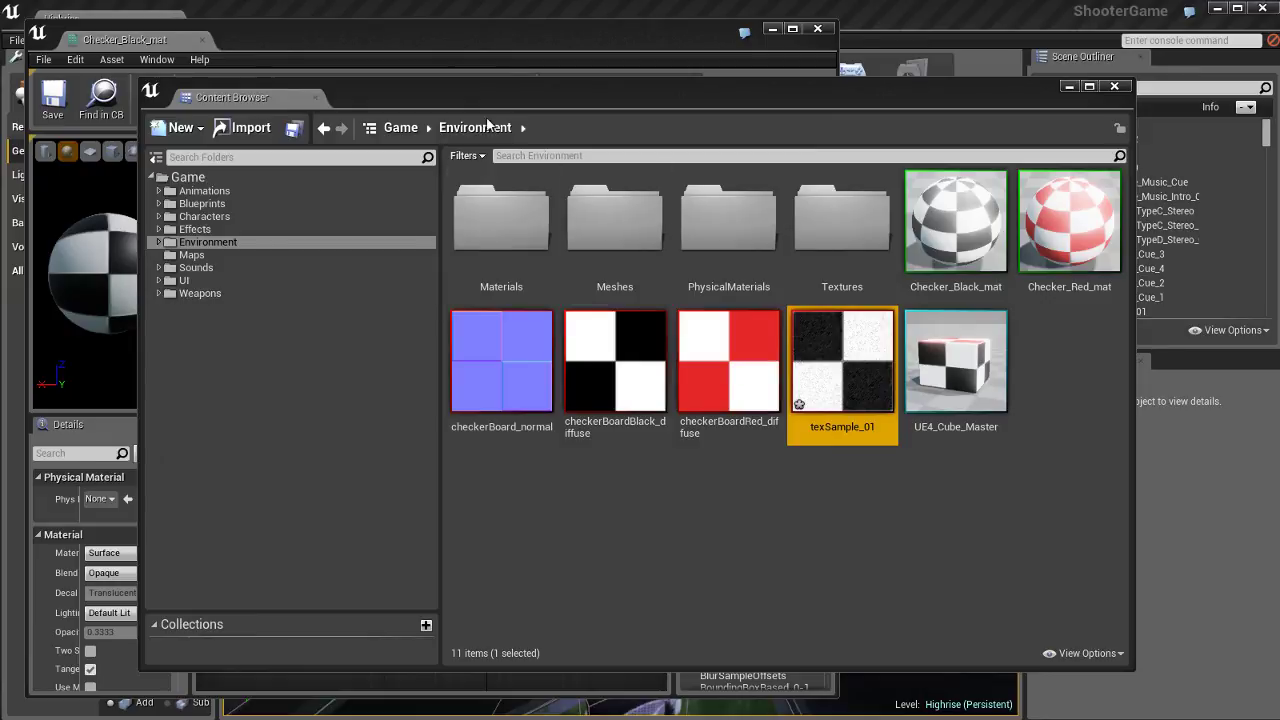
{"action": "left_click_drag", "start_coordinate": [470, 100], "coordinate": [536, 105]}
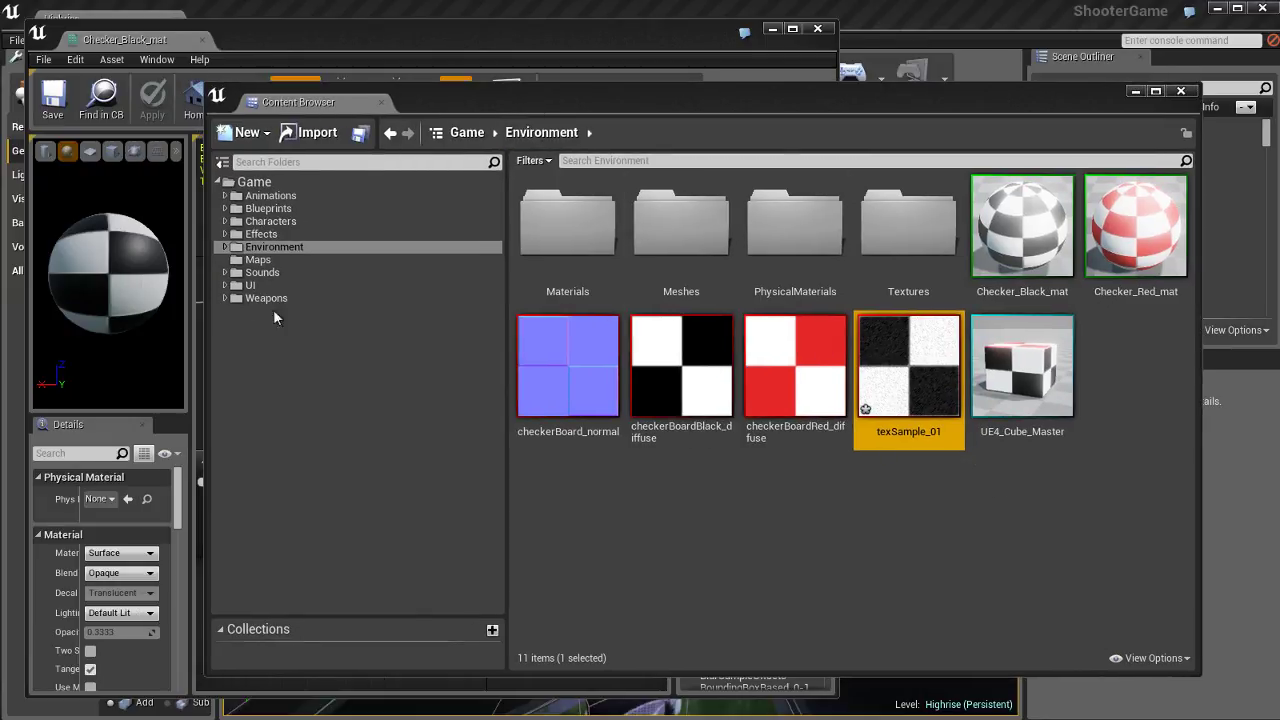
{"action": "left_click_drag", "start_coordinate": [204, 427], "coordinate": [705, 430]}
Add the texSample_01 texture to the material graph as a Texture Sample node below the existing normal map sample
{"action": "scroll", "coordinate": [915, 400], "scroll_direction": "down", "scroll_amount": 2}
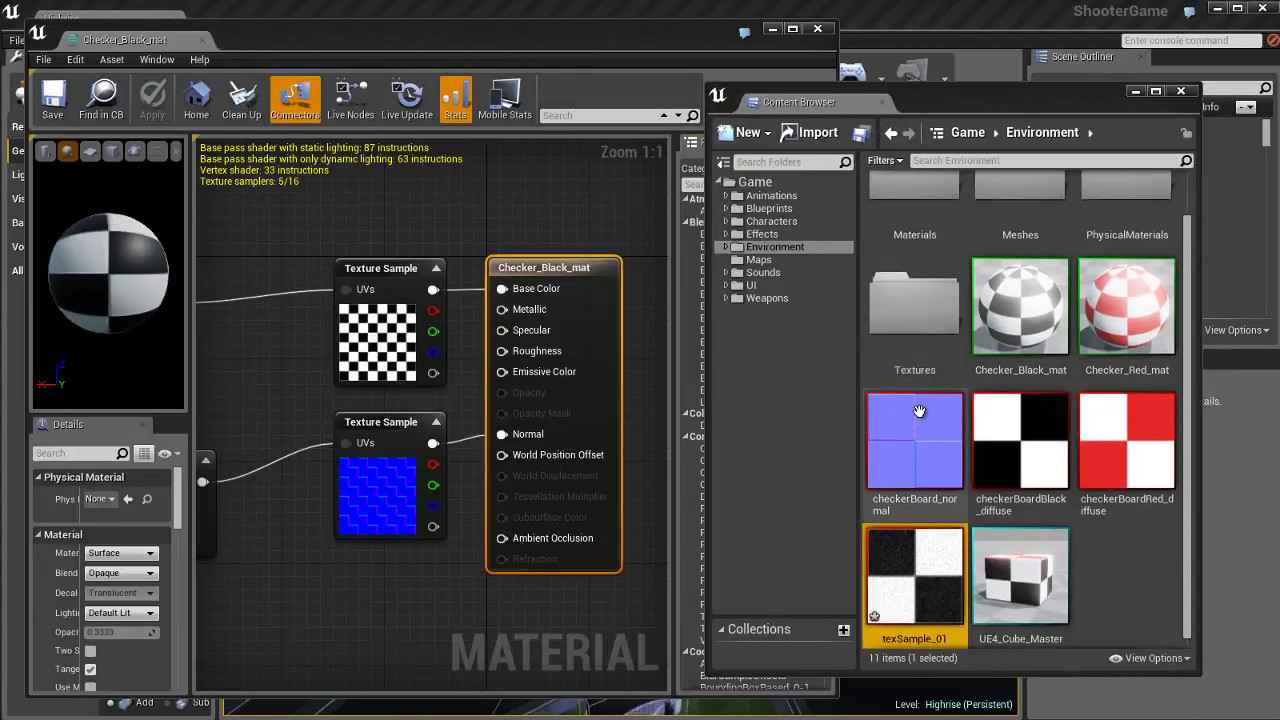
{"action": "left_click_drag", "start_coordinate": [912, 545], "coordinate": [350, 594]}
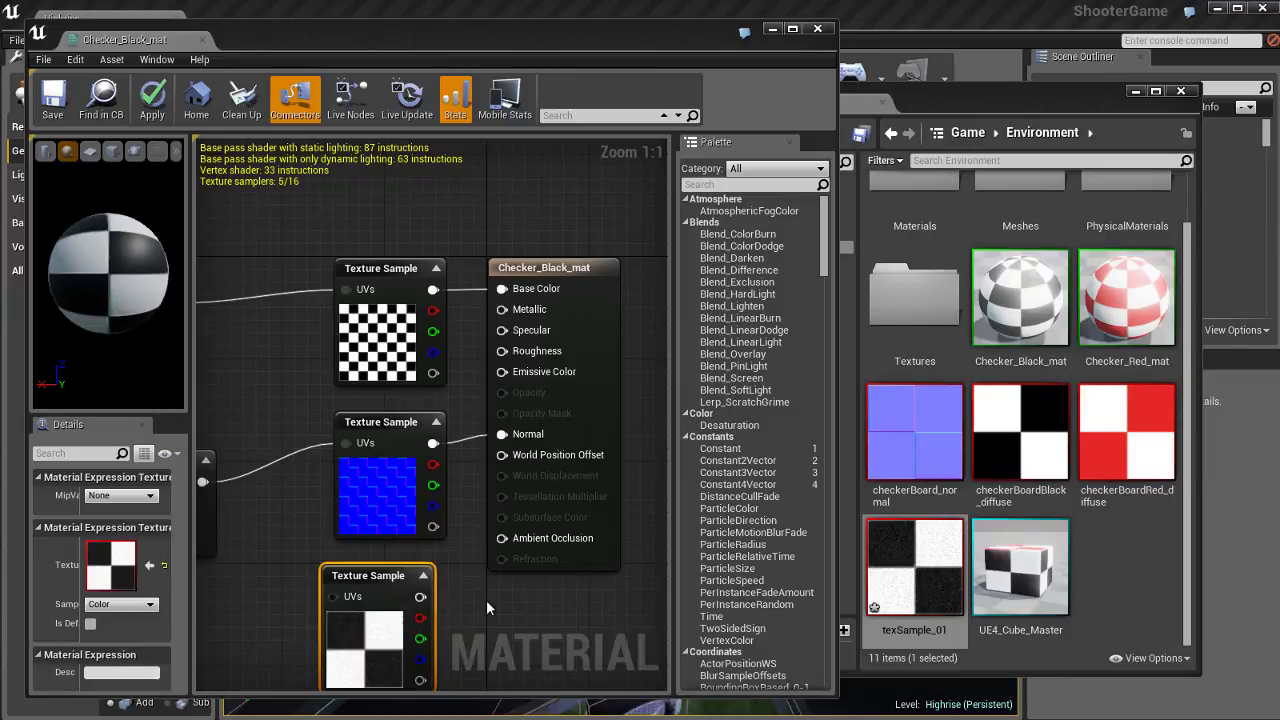